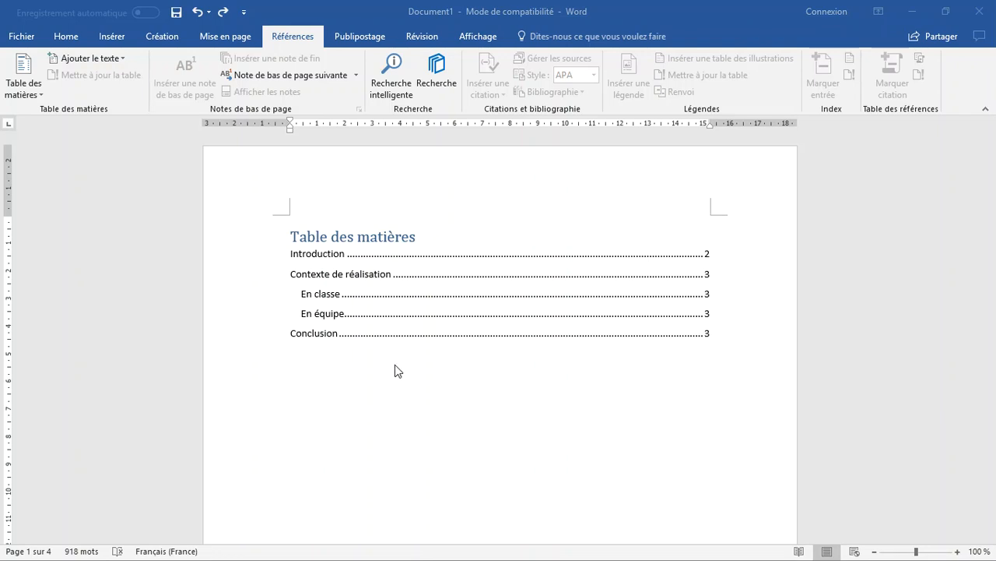
Step: Insert a page break before the table of contents to leave a blank first page for the cover
scroll(393, 397, down, 20)
scroll(397, 390, up, 15)
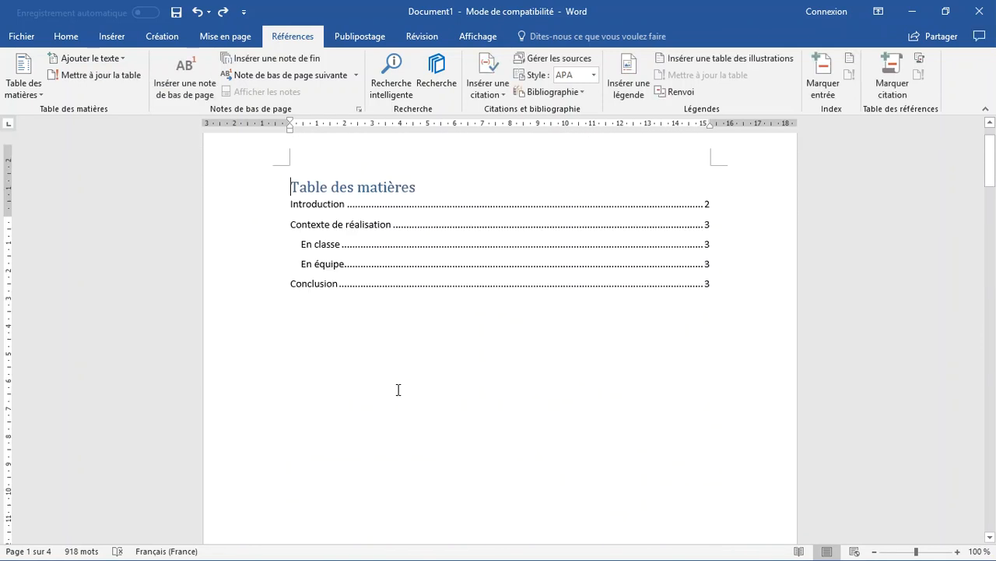
scroll(398, 389, up, 5)
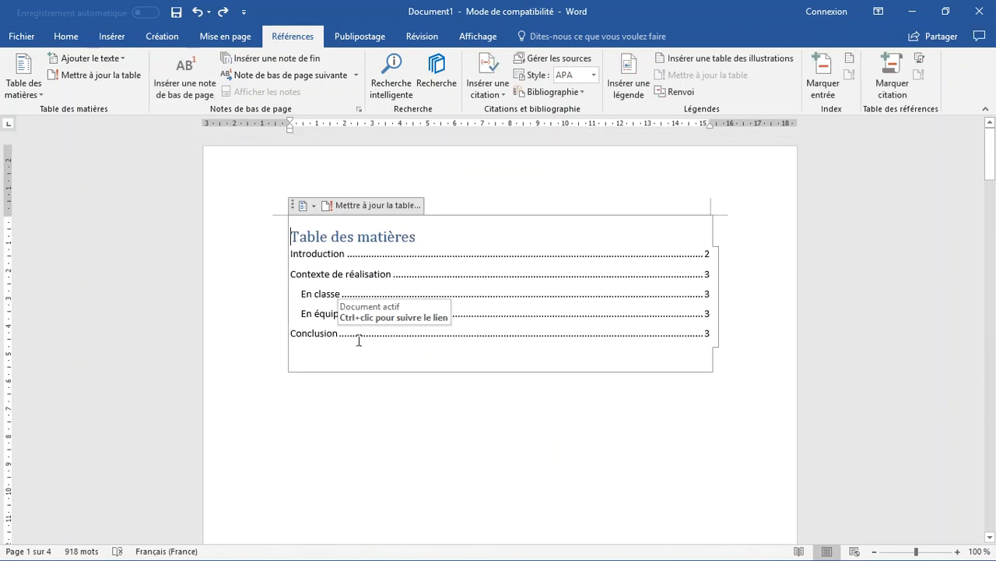
key(Left)
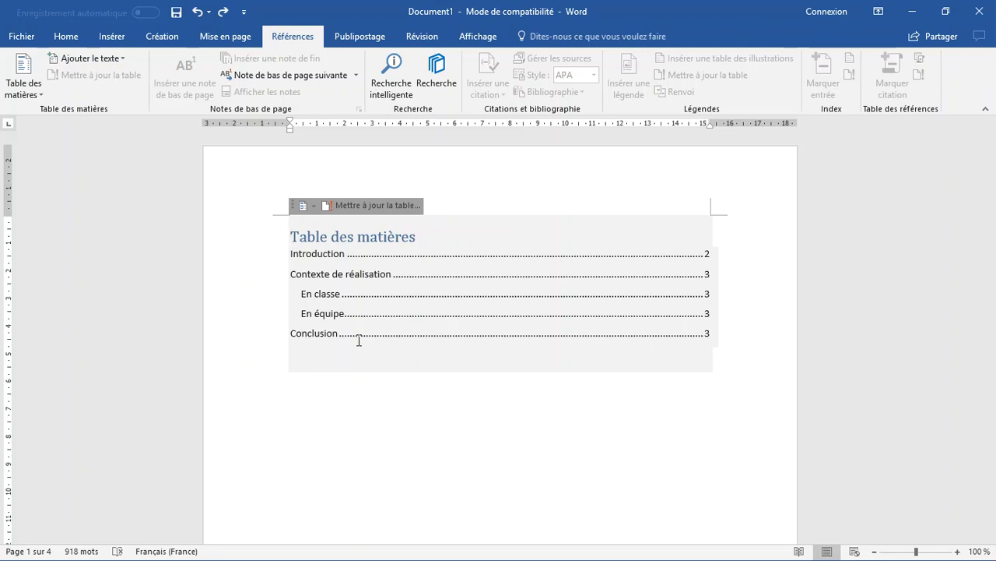
key(ctrl+Return)
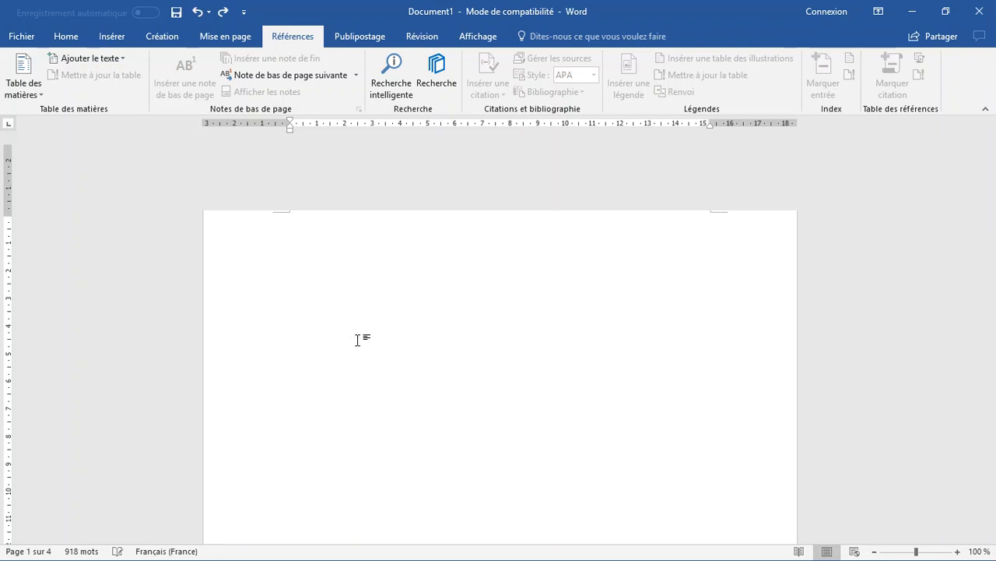
scroll(358, 339, up, 8)
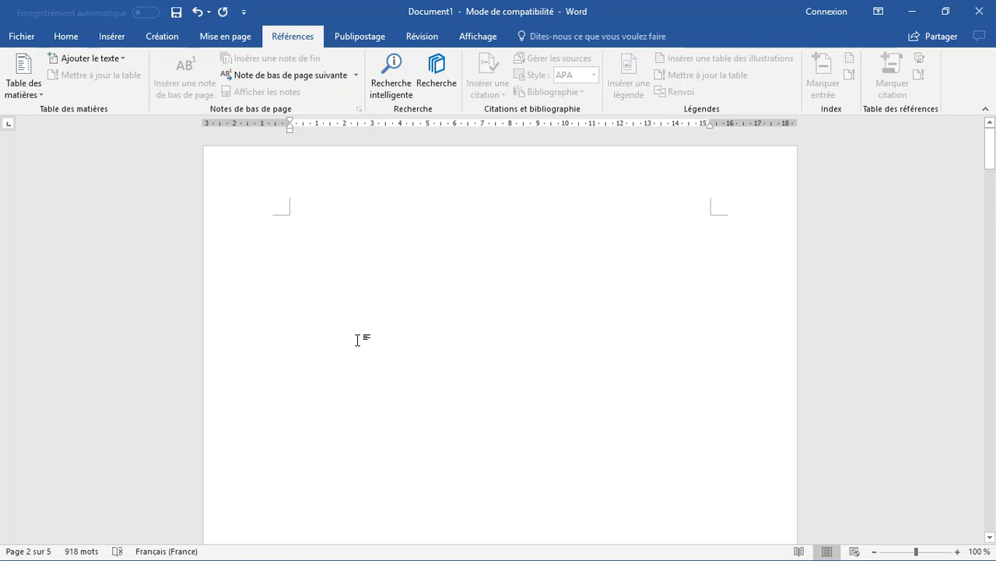
Step: Place the cursor on the blank first page and display the formatting marks
click(344, 241)
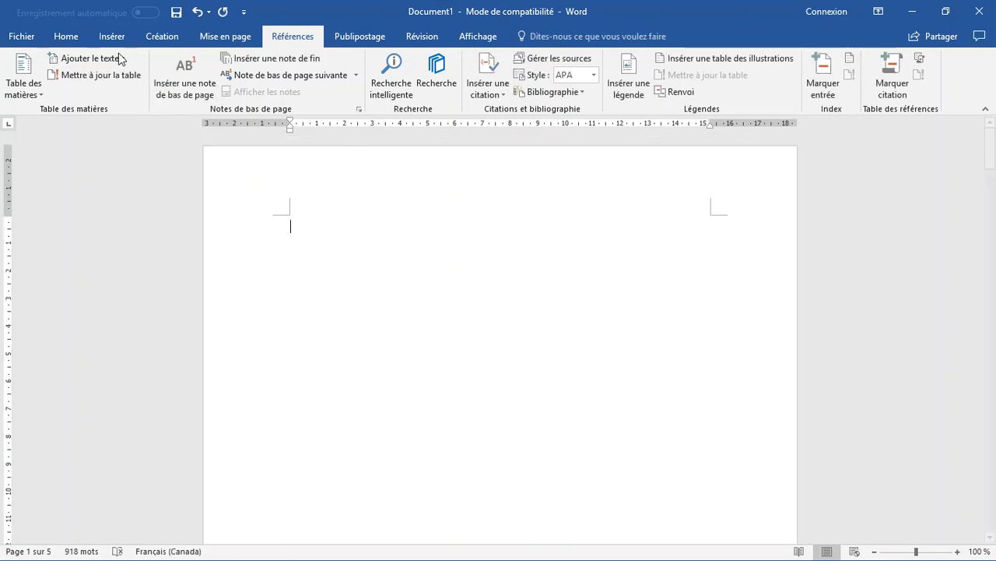
click(63, 36)
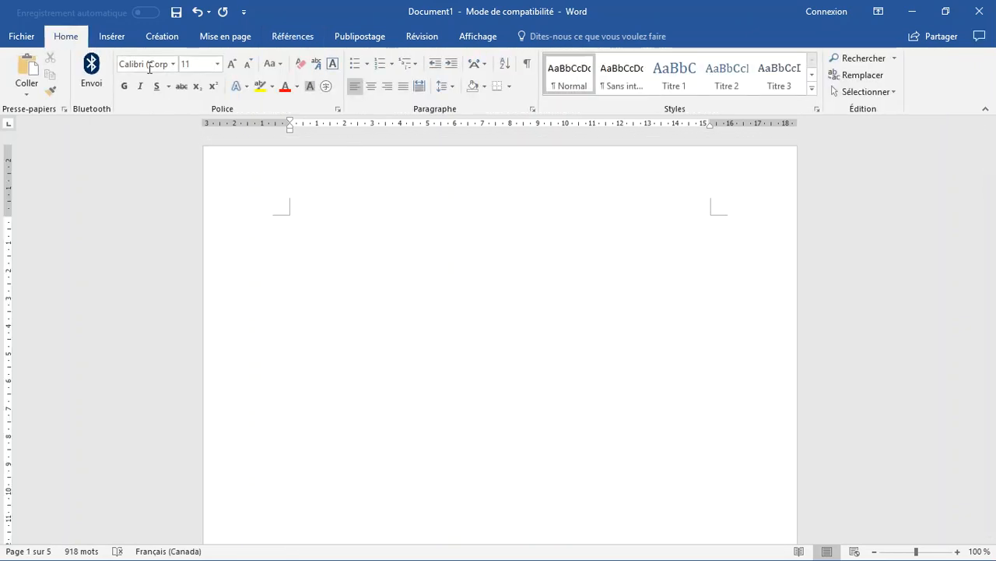
click(528, 71)
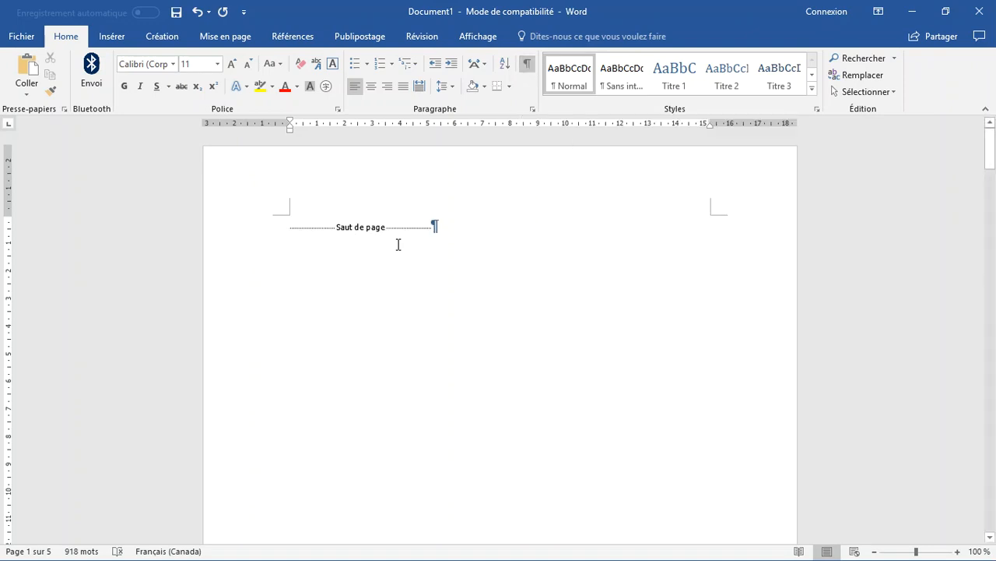
Step: Add the line "Travail fait par ..." above the page break on the first page, without extra blank lines after it
key(Return)
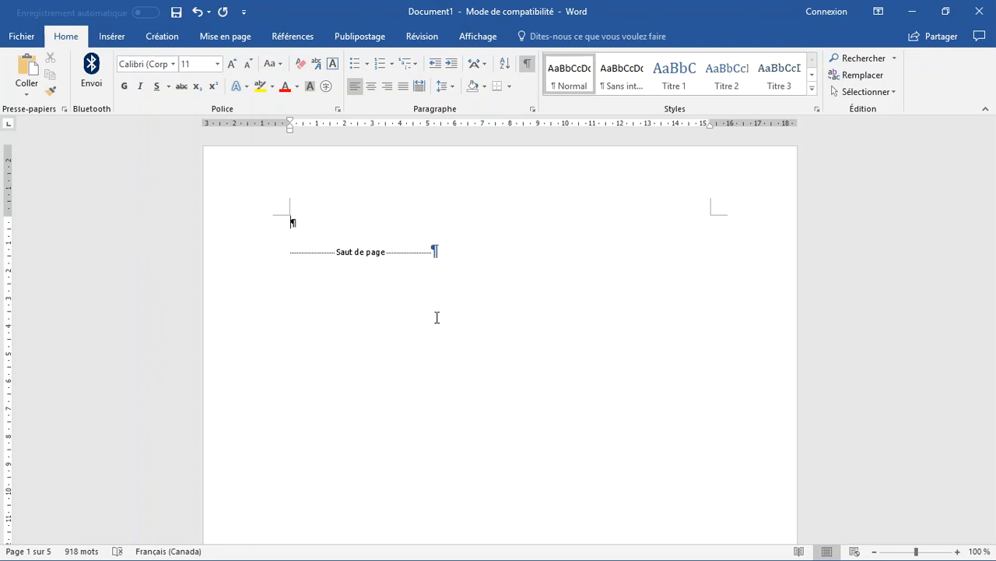
text(Tra)
key(Return)
key(Return)
key(Return)
key(Return)
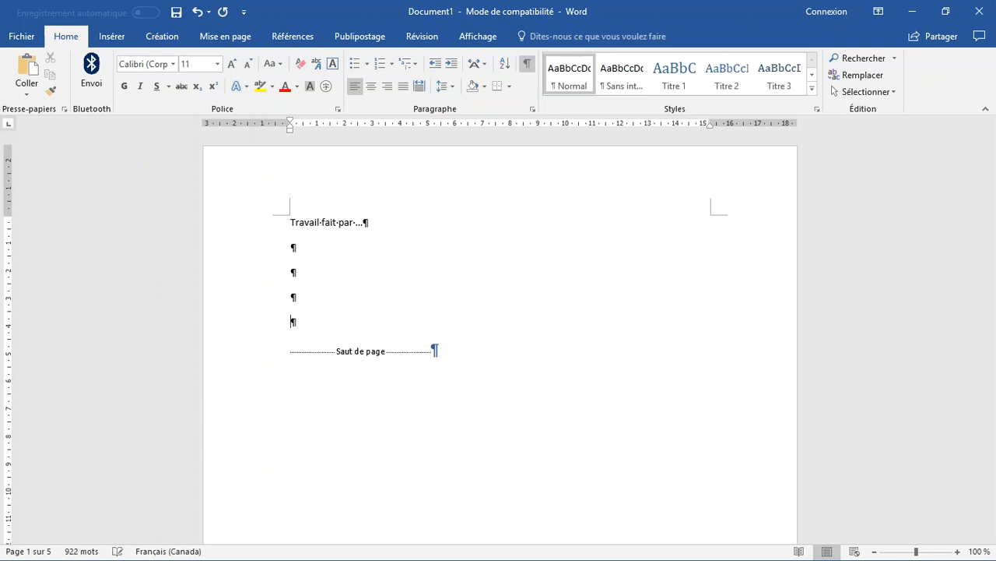
key(BackSpace)
key(BackSpace)
key(BackSpace)
key(BackSpace)
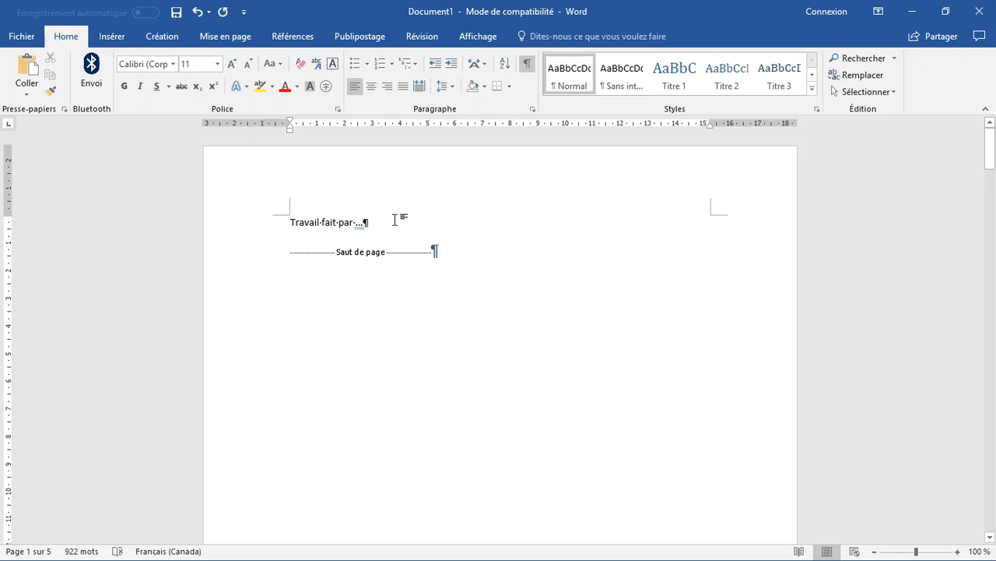
Step: Leave two empty paragraphs below "Travail fait par ..." and add the line "Cégep Garneau"
key(Return)
key(Return)
key(Return)
text(Cégep Garneau)
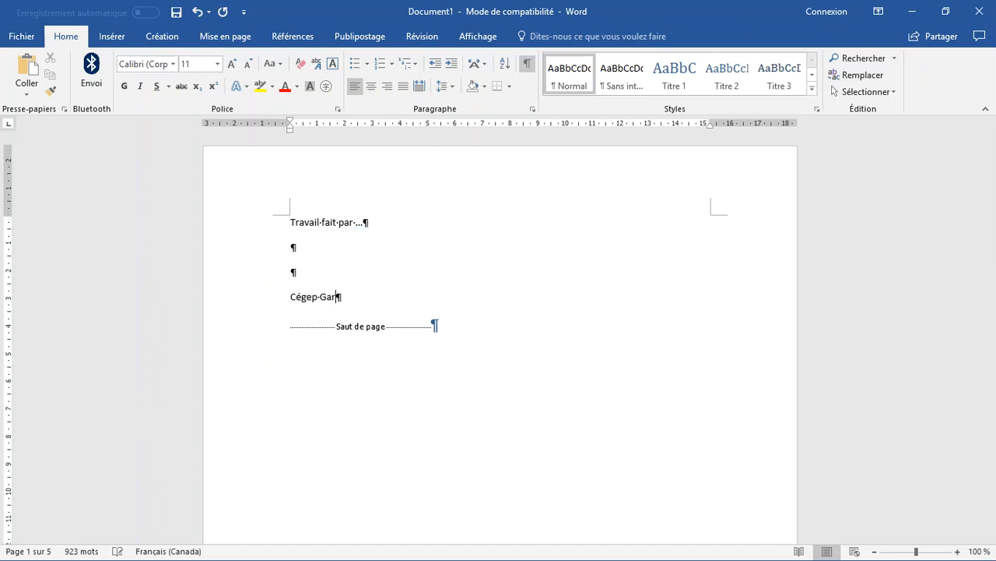
Step: Set the line spacing of the cover page text, from "Travail fait par ..." to "Cégep Garneau", to 3,0
click(443, 87)
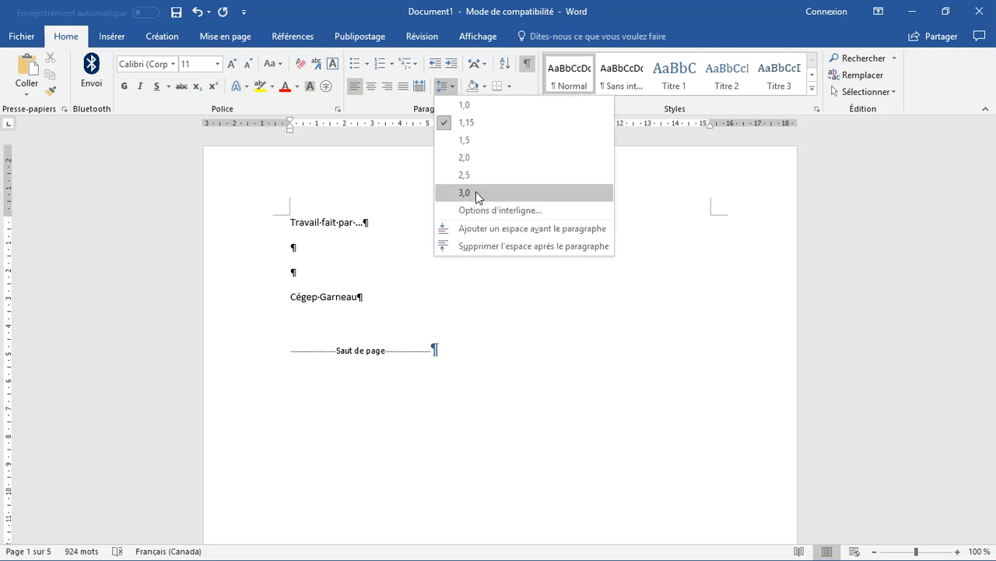
click(316, 221)
drag(290, 222, 385, 291)
click(443, 87)
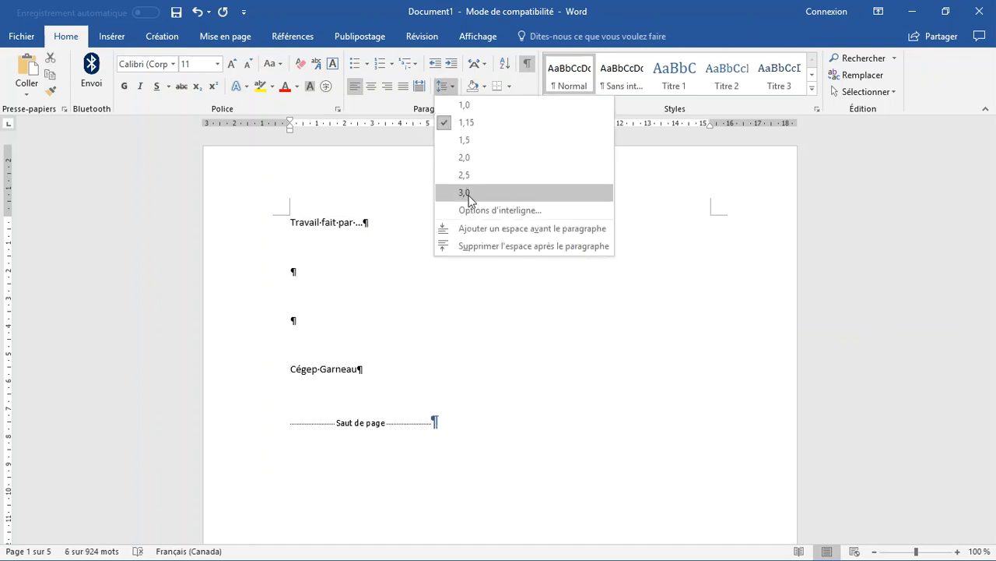
click(464, 192)
click(442, 296)
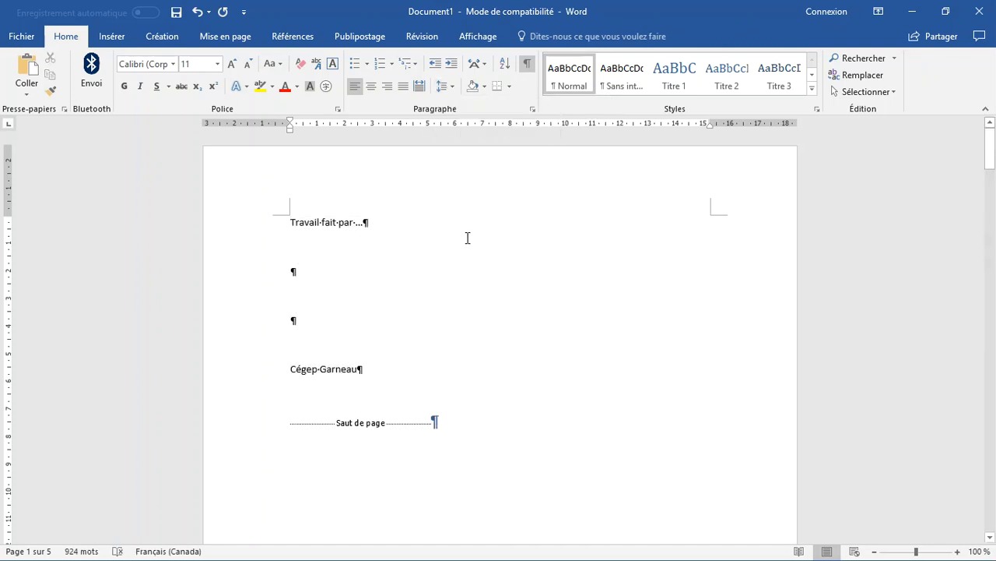
Step: Review how the cover page, the table of contents and the Introduction page follow one another
scroll(408, 341, down, 2)
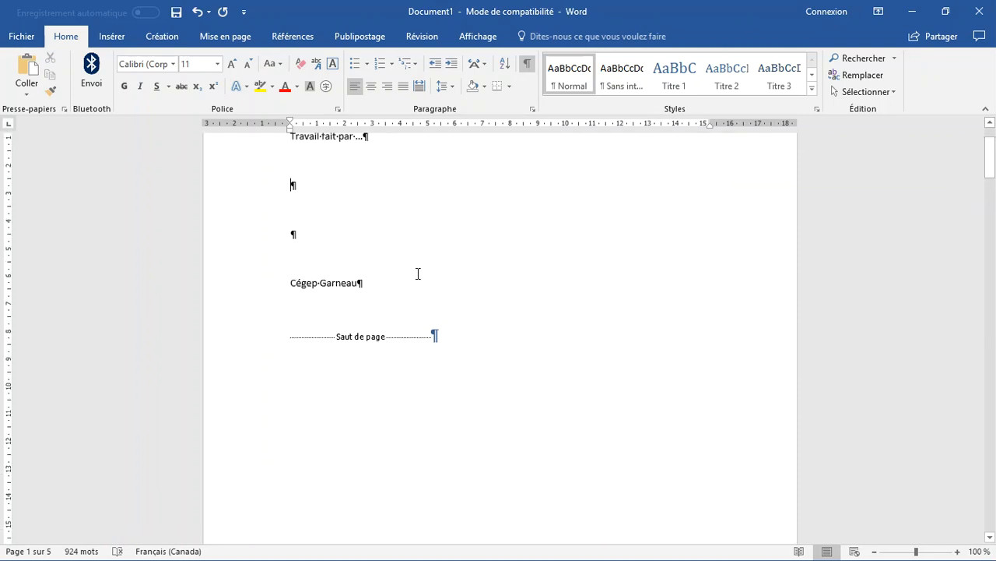
scroll(374, 249, up, 2)
scroll(460, 304, down, 15)
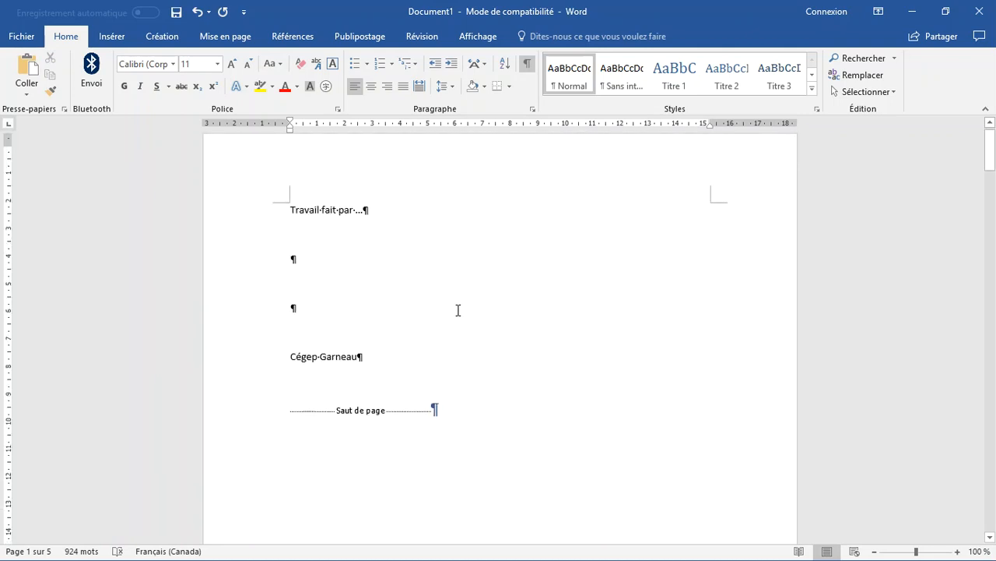
scroll(425, 279, up, 6)
scroll(425, 274, up, 3)
scroll(423, 270, down, 1)
scroll(405, 269, up, 7)
scroll(384, 265, down, 15)
scroll(403, 311, down, 10)
scroll(450, 268, up, 1)
scroll(451, 269, up, 15)
scroll(451, 268, up, 10)
scroll(451, 268, down, 13)
scroll(451, 268, down, 10)
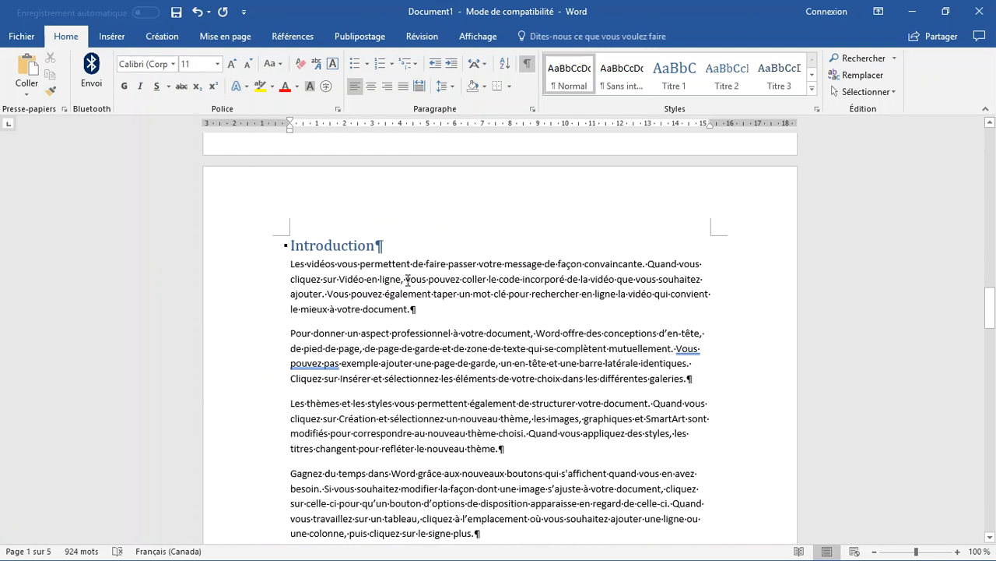
Step: Open the footer of the Introduction page and insert bottom-of-page numbering in the "Numéro normal 3" style
click(309, 248)
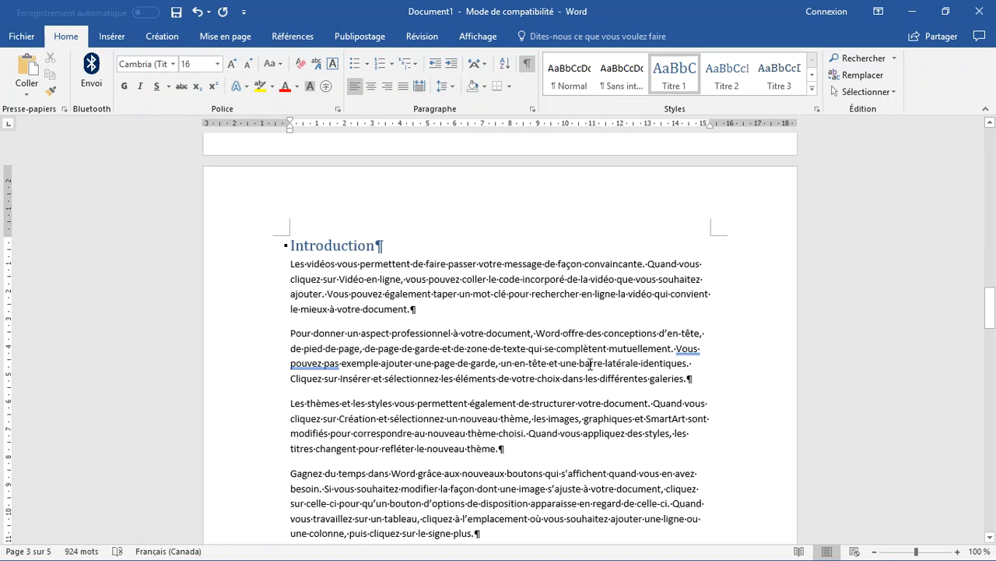
scroll(601, 354, down, 10)
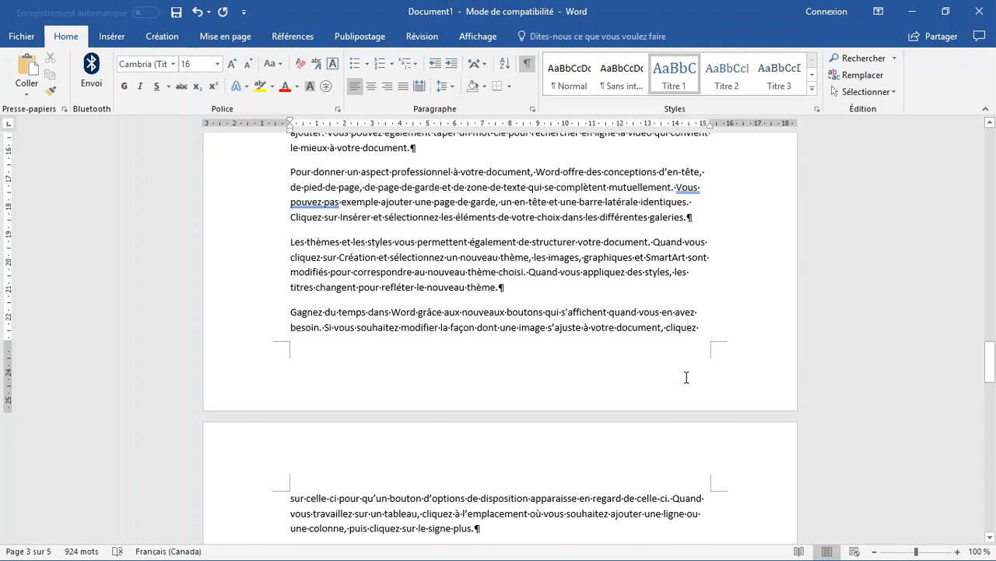
double_click(686, 376)
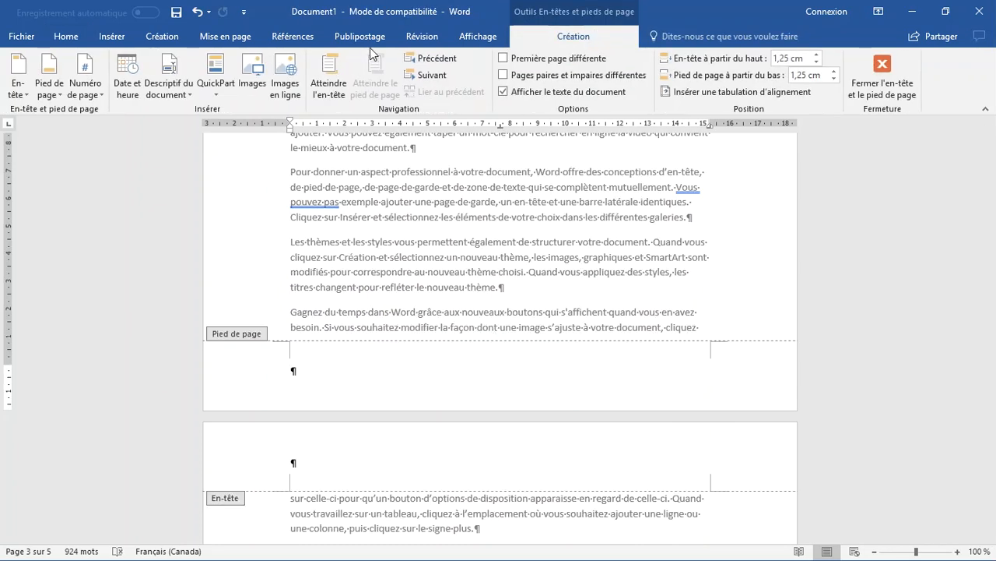
click(159, 39)
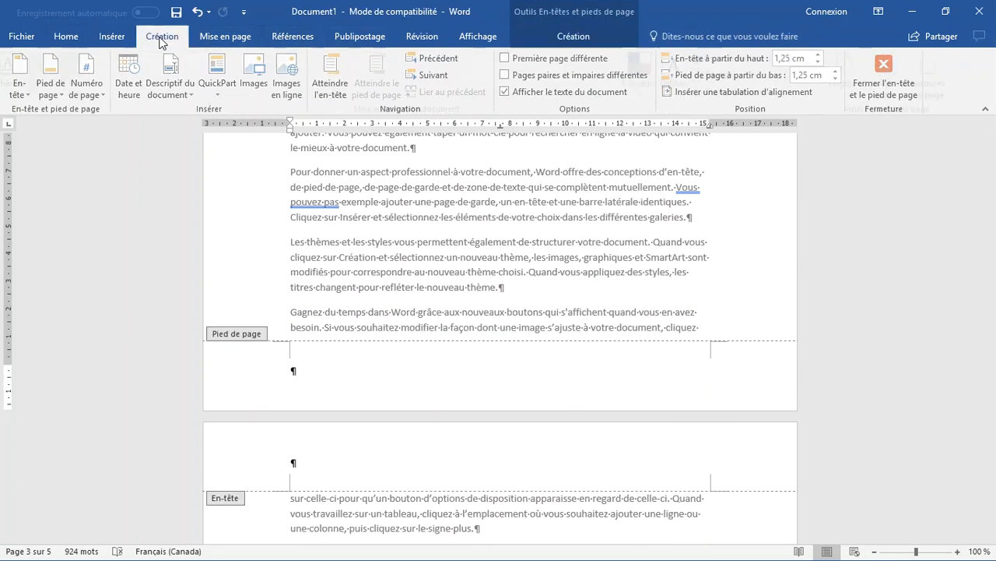
click(114, 39)
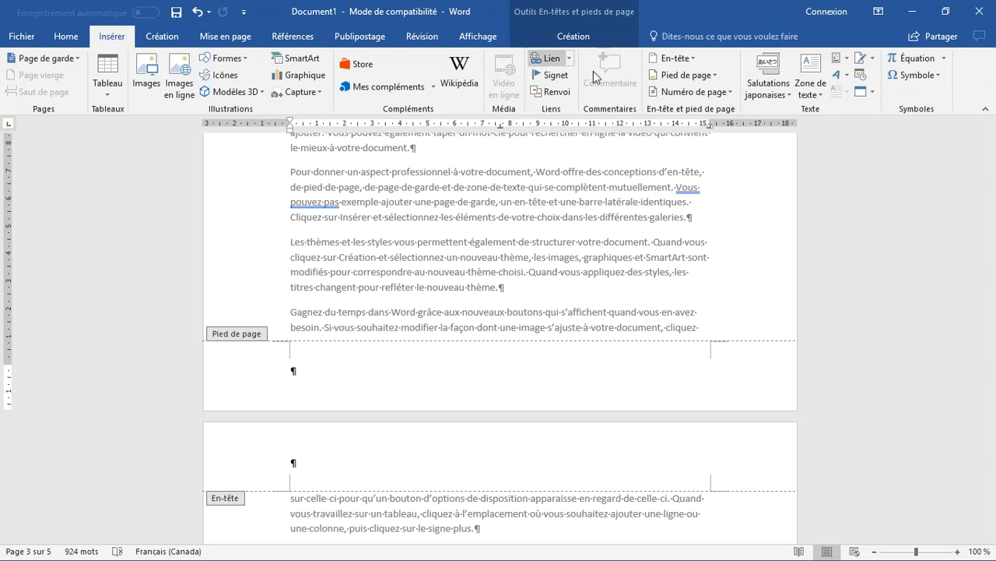
click(730, 94)
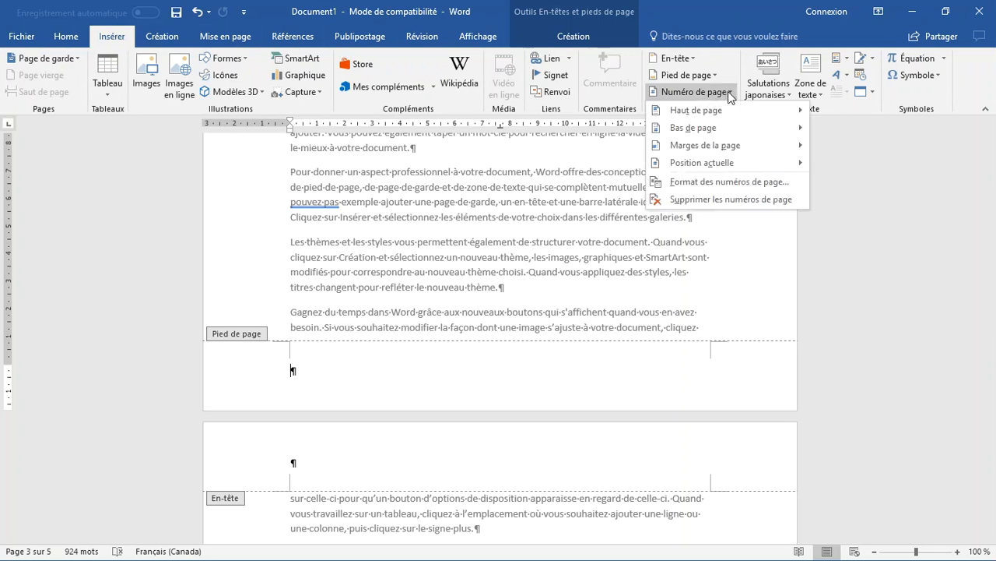
mouse_move(697, 128)
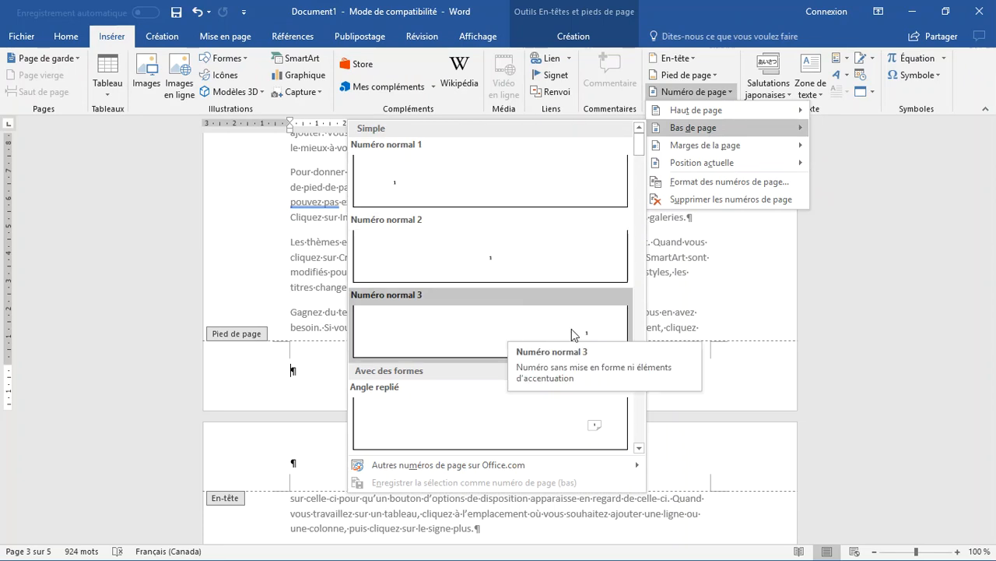
click(520, 329)
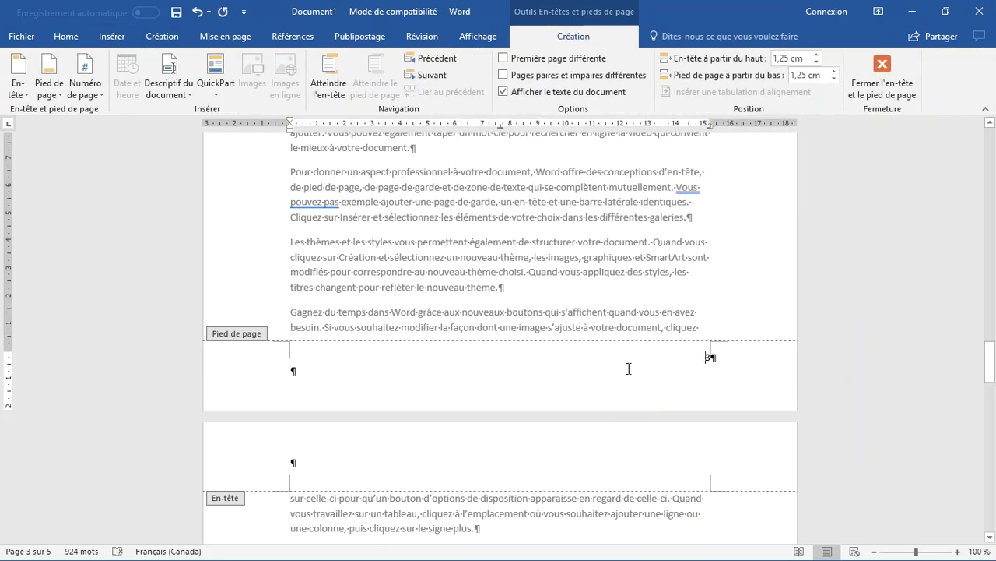
Step: Examine the footer page numbers on the cover, the table of contents and the Introduction pages
scroll(623, 358, up, 20)
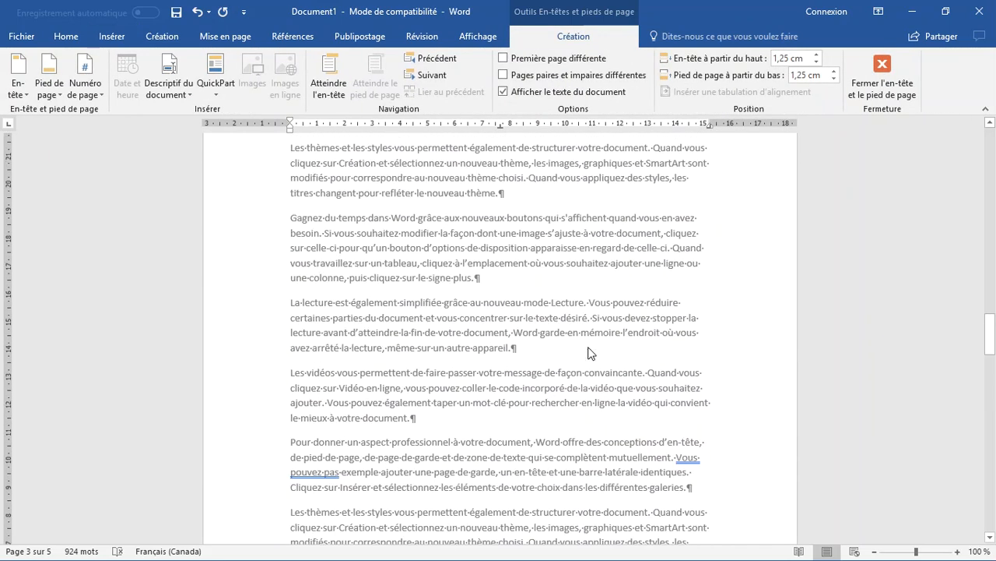
scroll(589, 354, up, 15)
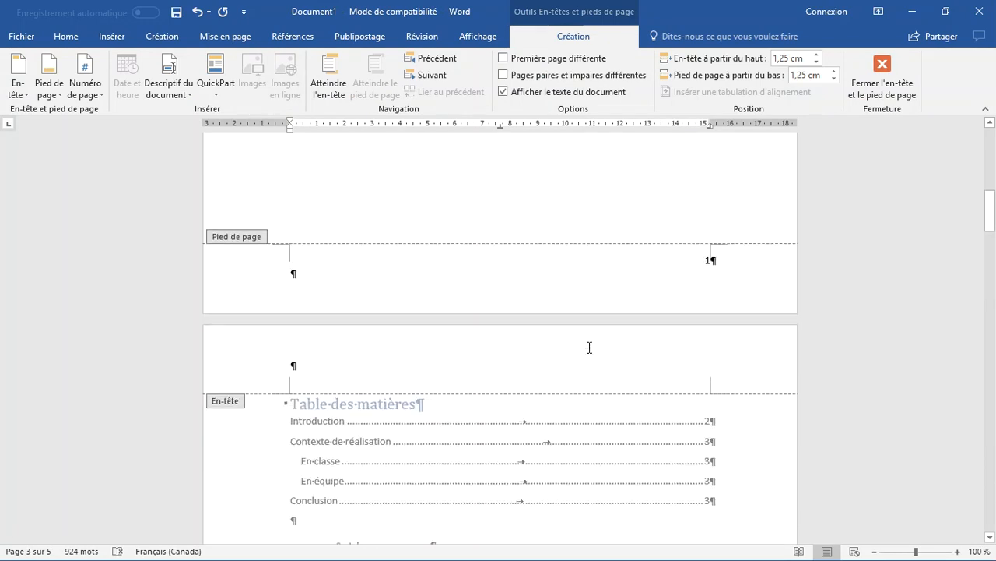
scroll(589, 353, down, 18)
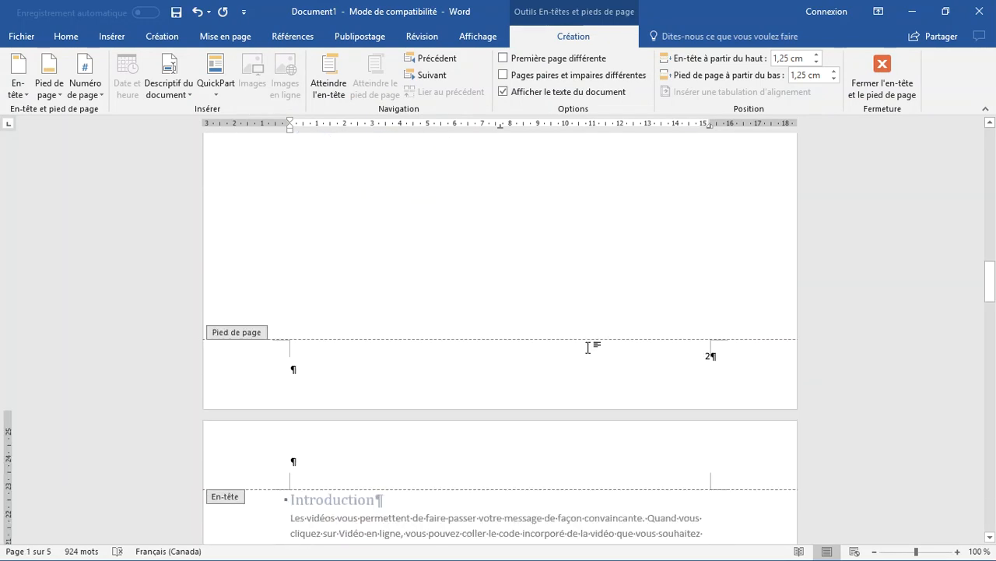
scroll(589, 354, down, 12)
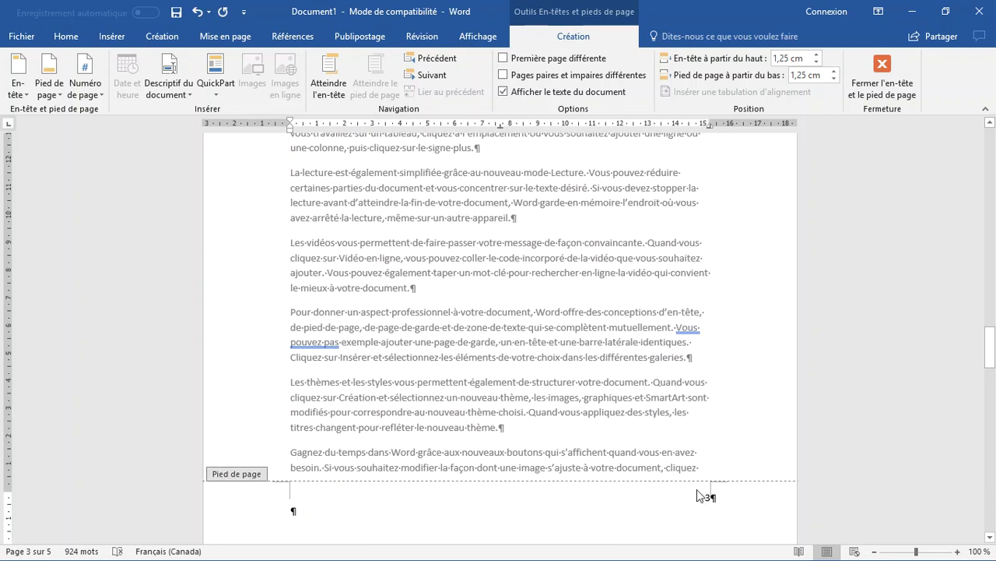
scroll(589, 290, up, 15)
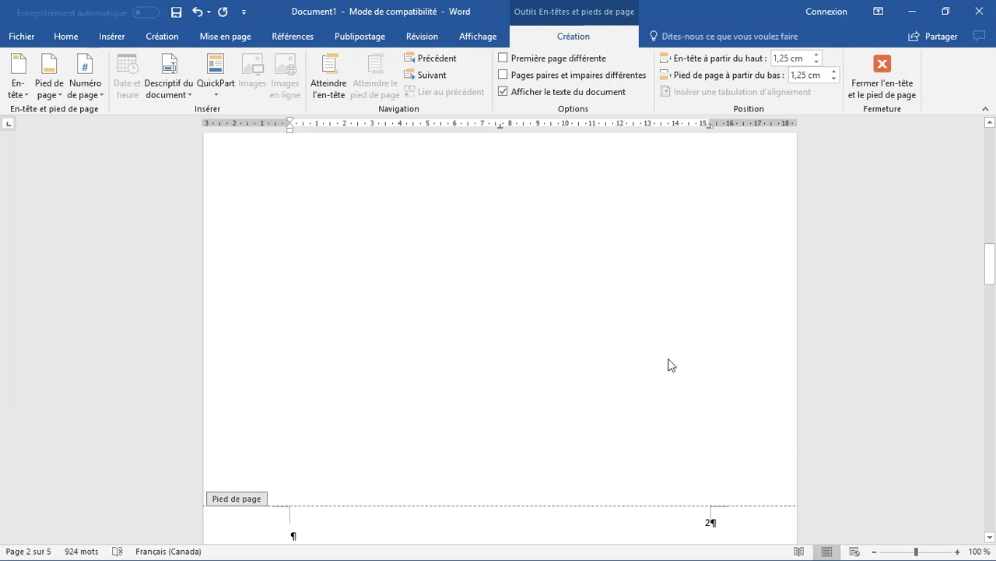
scroll(671, 365, up, 15)
scroll(671, 365, up, 10)
scroll(671, 365, down, 10)
click(735, 390)
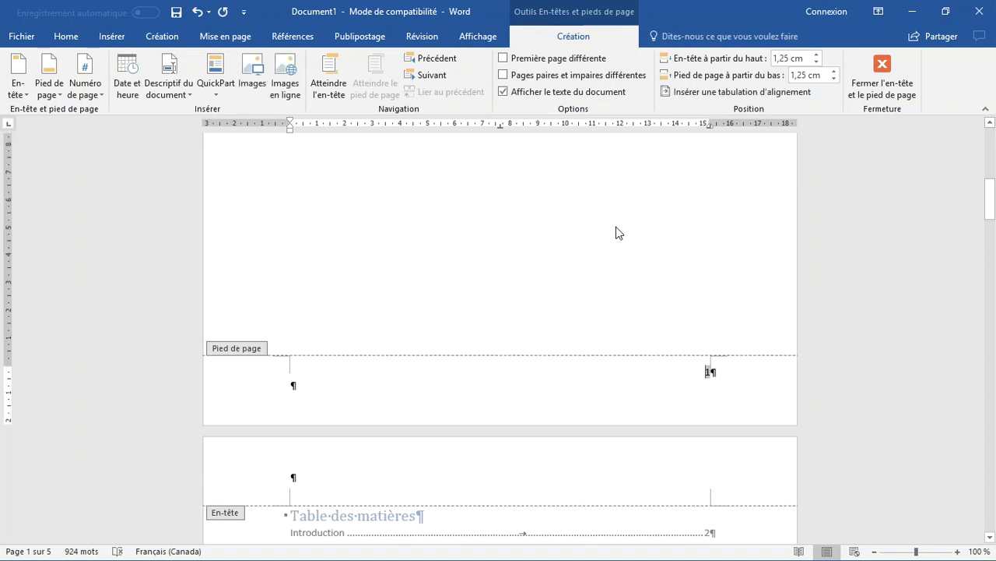
Step: Leave footer editing and delete the page break between the table of contents and the Introduction heading
scroll(585, 216, down, 10)
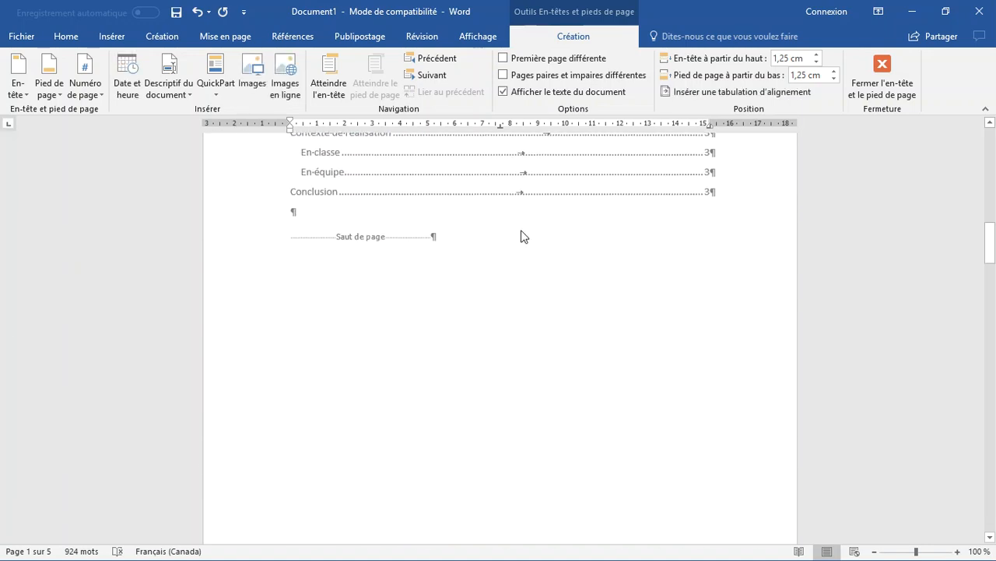
scroll(472, 235, down, 5)
scroll(483, 257, up, 4)
double_click(481, 252)
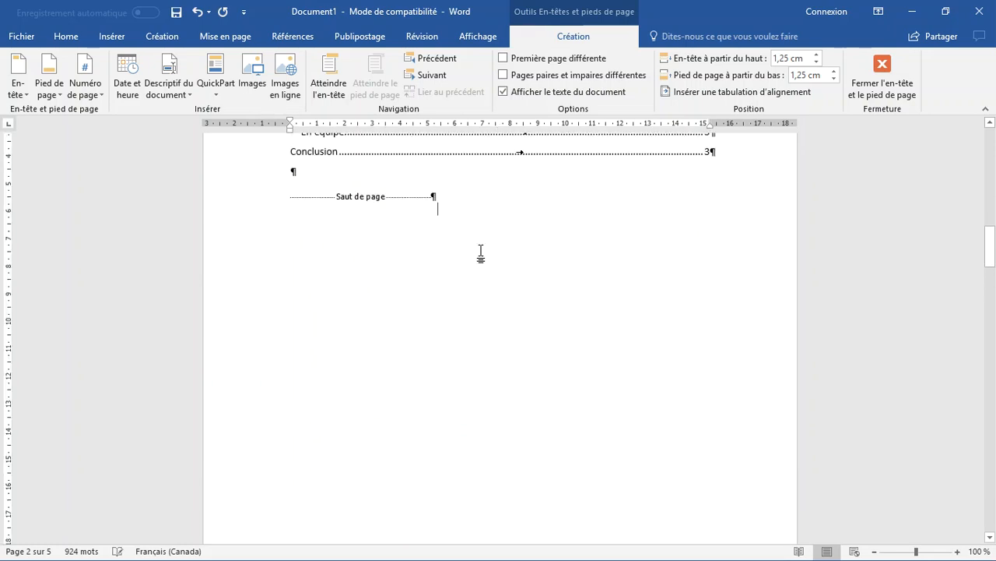
triple_click(469, 197)
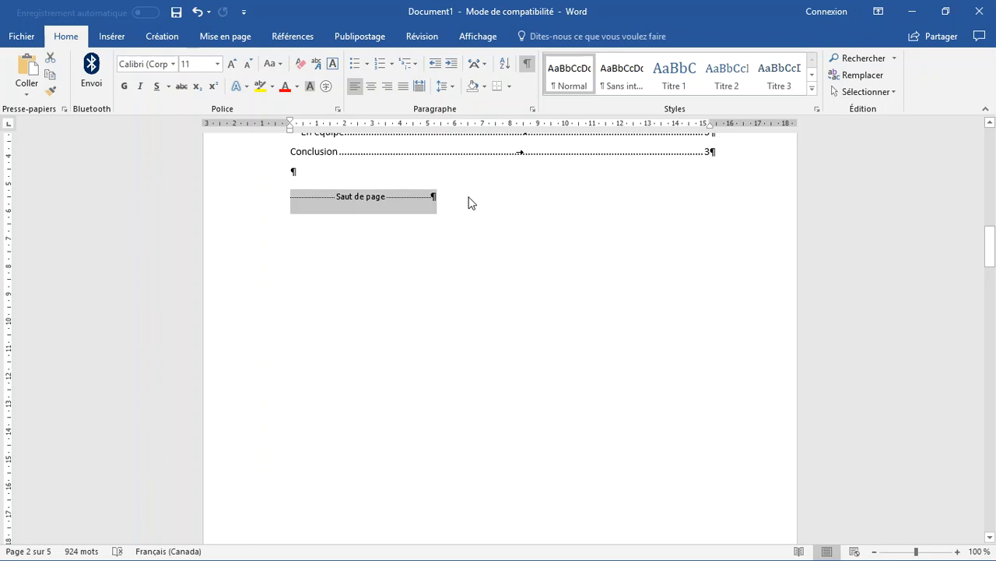
key(Delete)
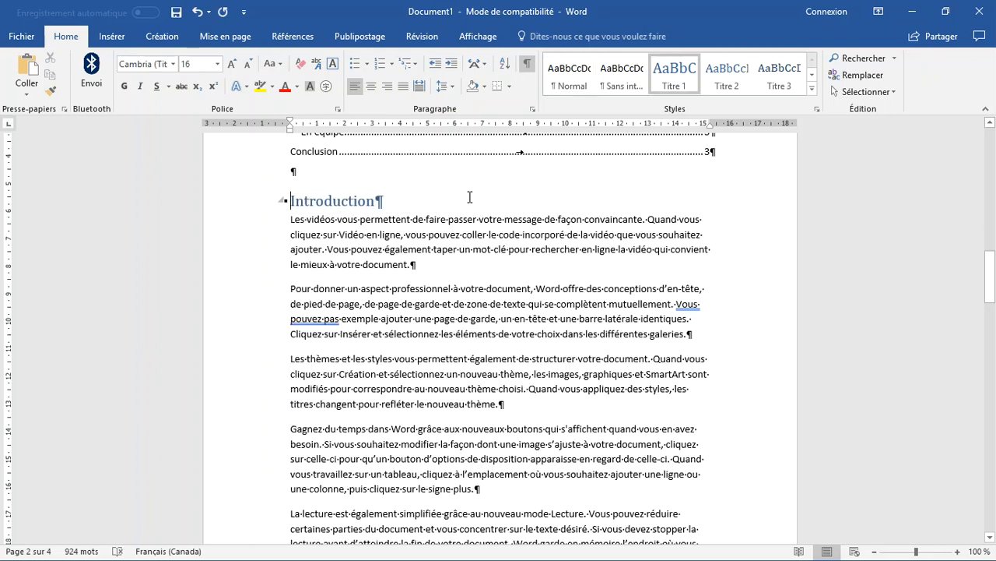
Step: Insert a "Page suivante" section break before the Introduction heading and remove the extra empty paragraph above the heading
key(Up)
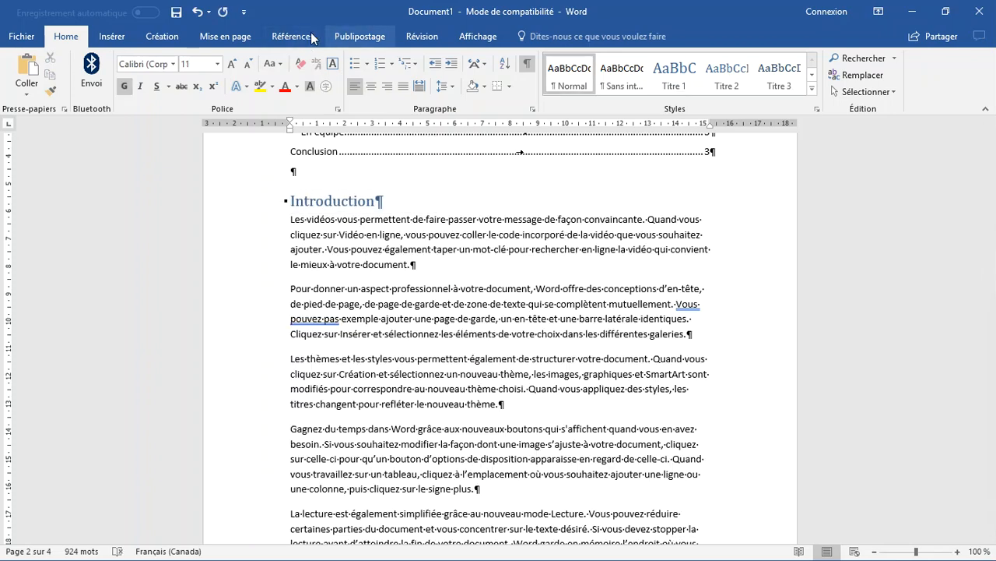
click(228, 40)
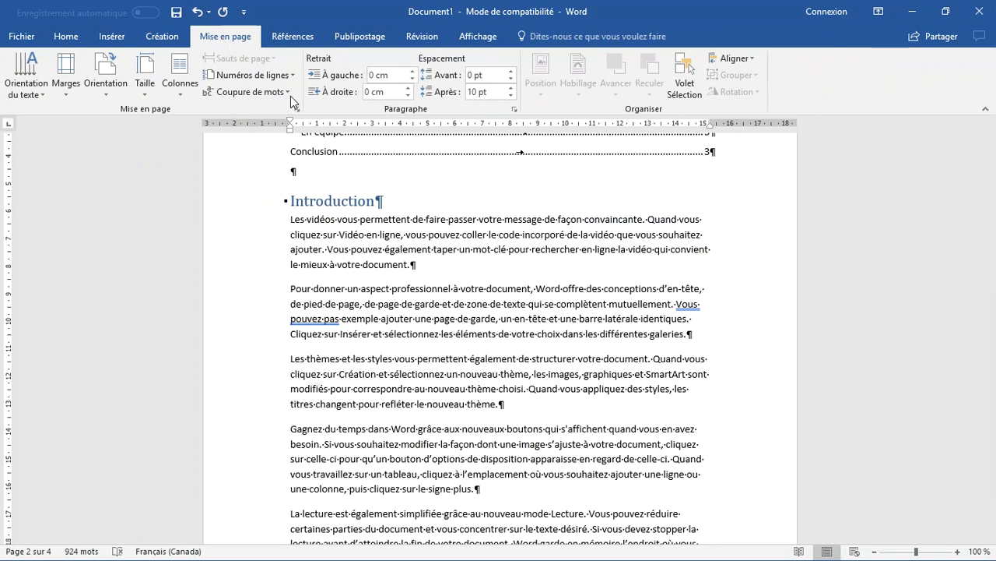
click(310, 177)
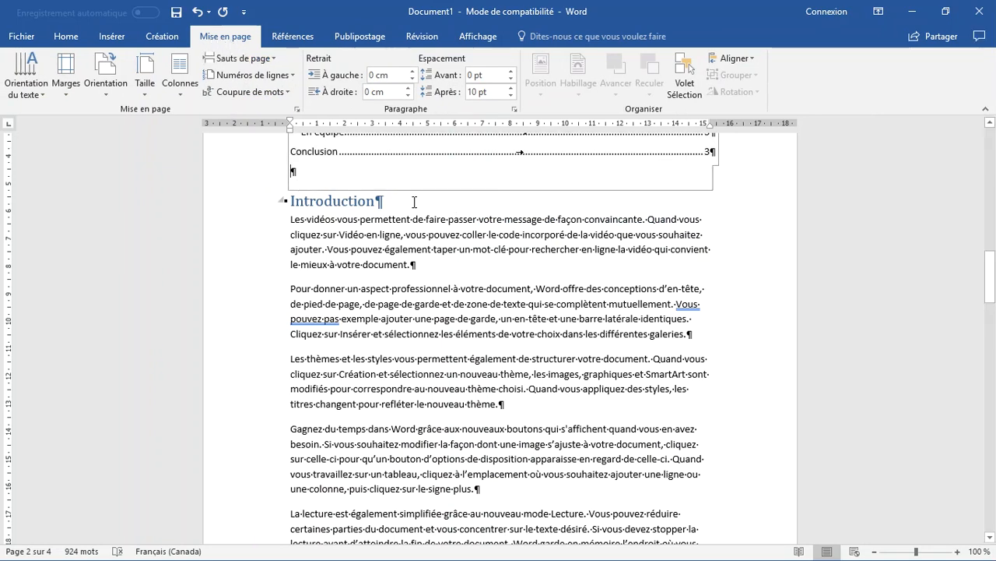
click(293, 201)
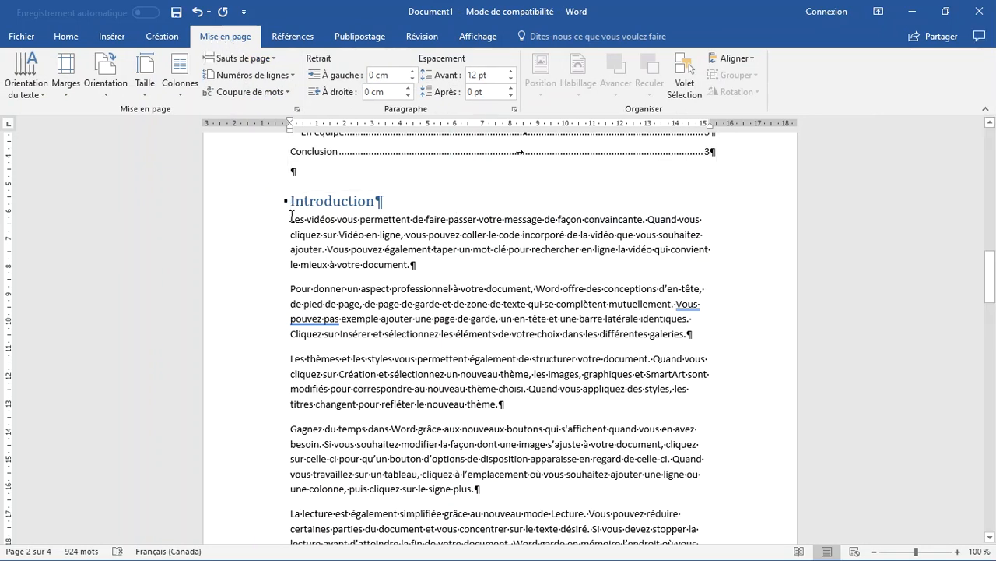
key(Return)
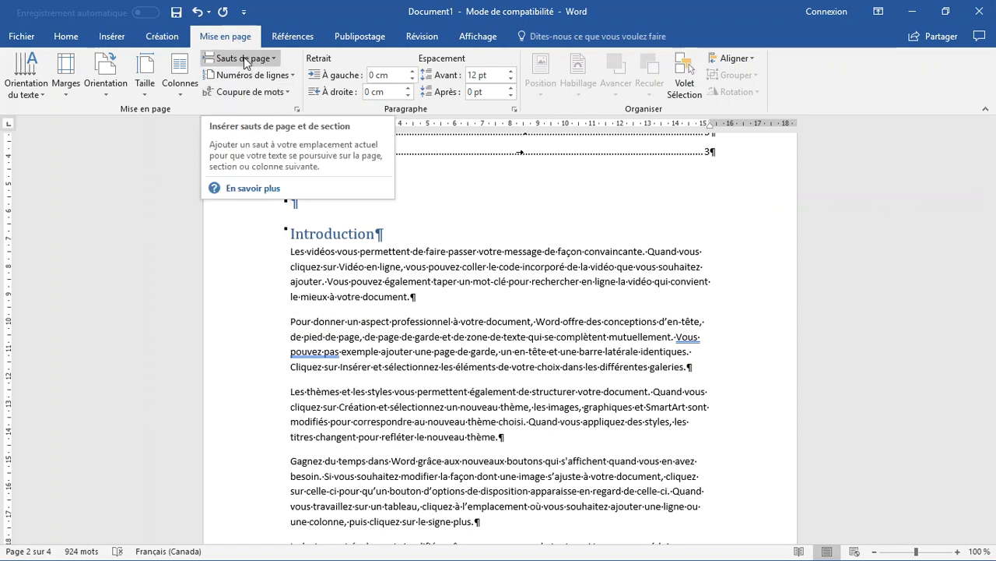
click(245, 59)
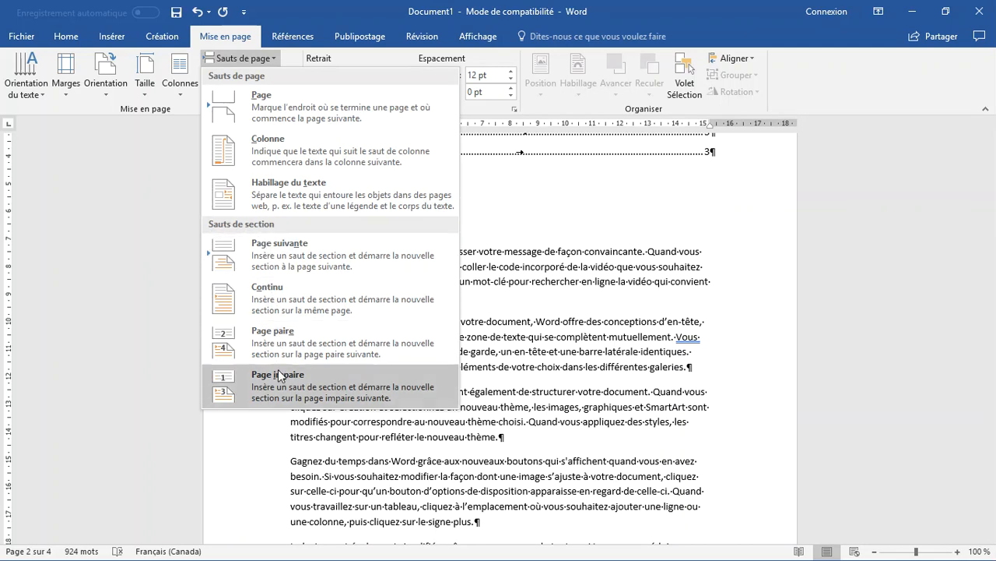
click(281, 250)
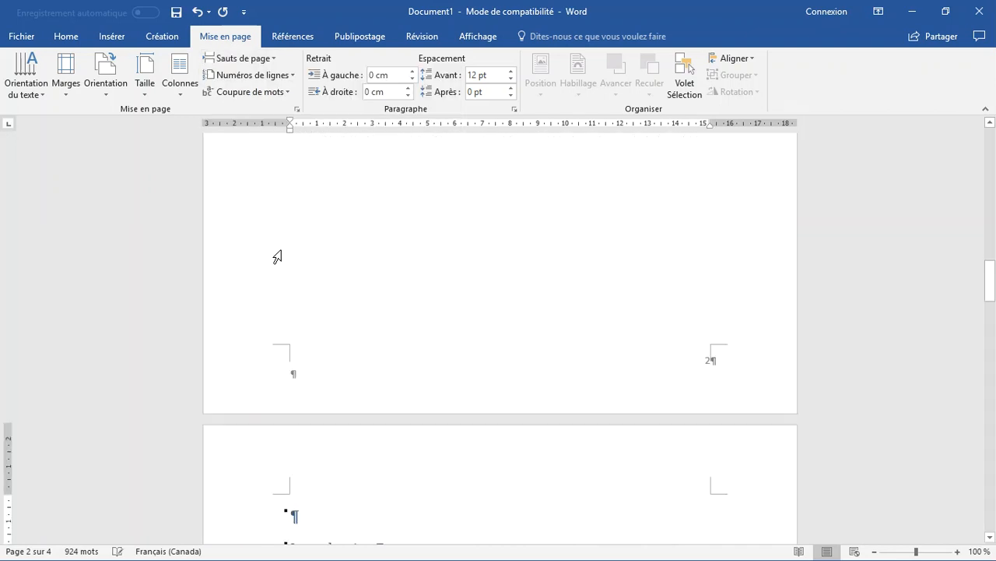
scroll(346, 274, down, 2)
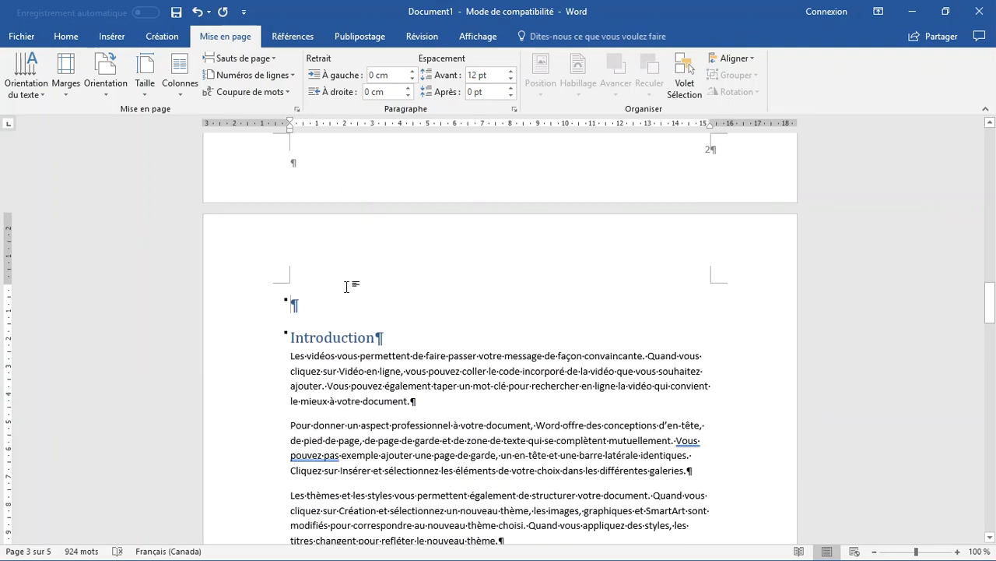
key(Delete)
scroll(348, 286, up, 20)
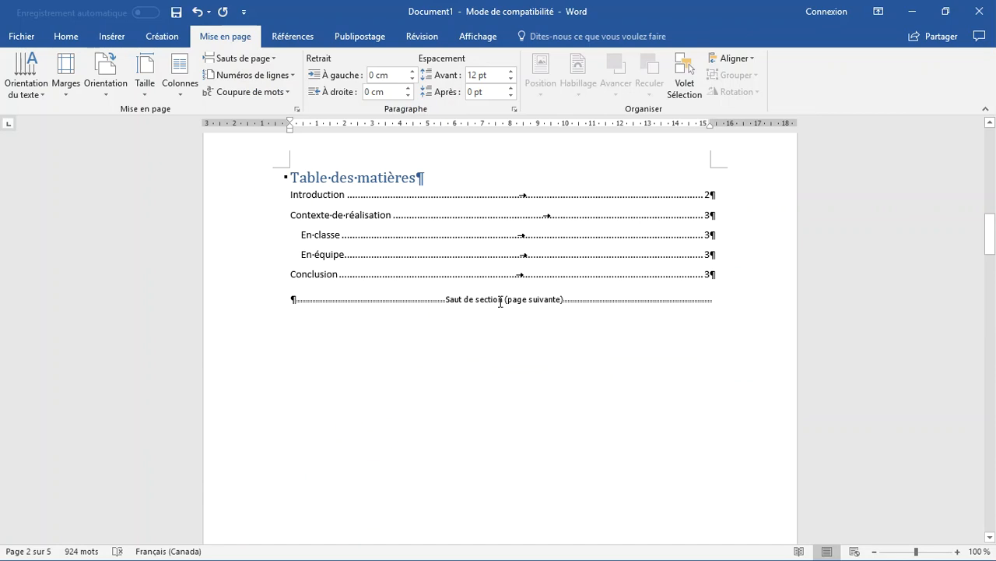
Step: Open the section 2 footer on the Introduction page and unlink it from the previous section's footer
scroll(482, 295, down, 20)
scroll(489, 287, down, 15)
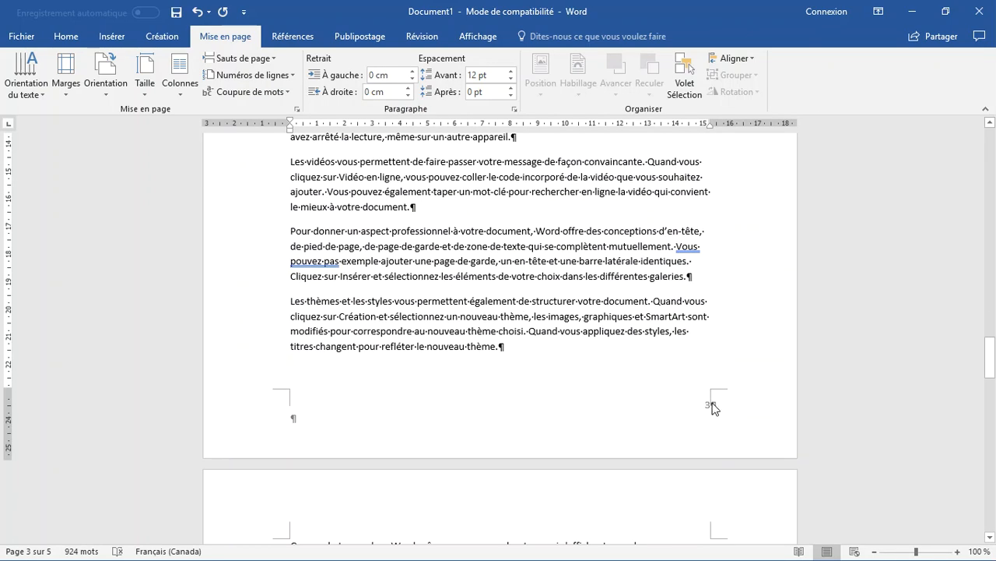
double_click(712, 406)
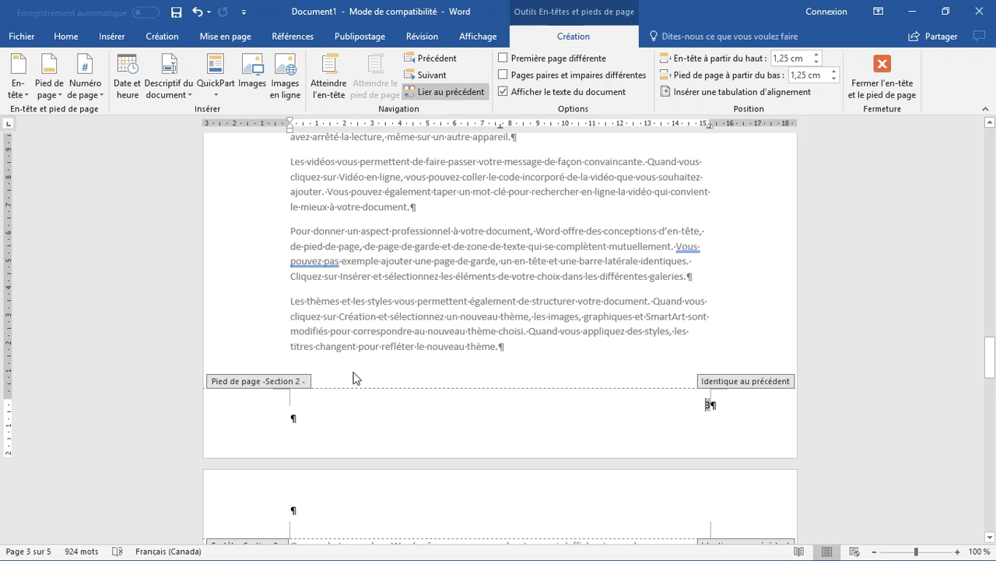
scroll(312, 381, up, 15)
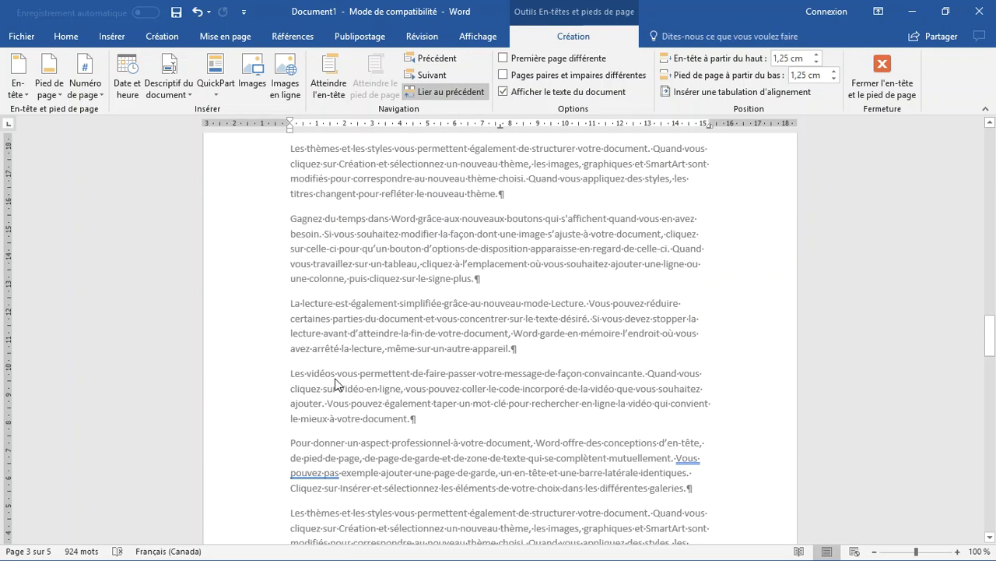
scroll(336, 378, up, 1)
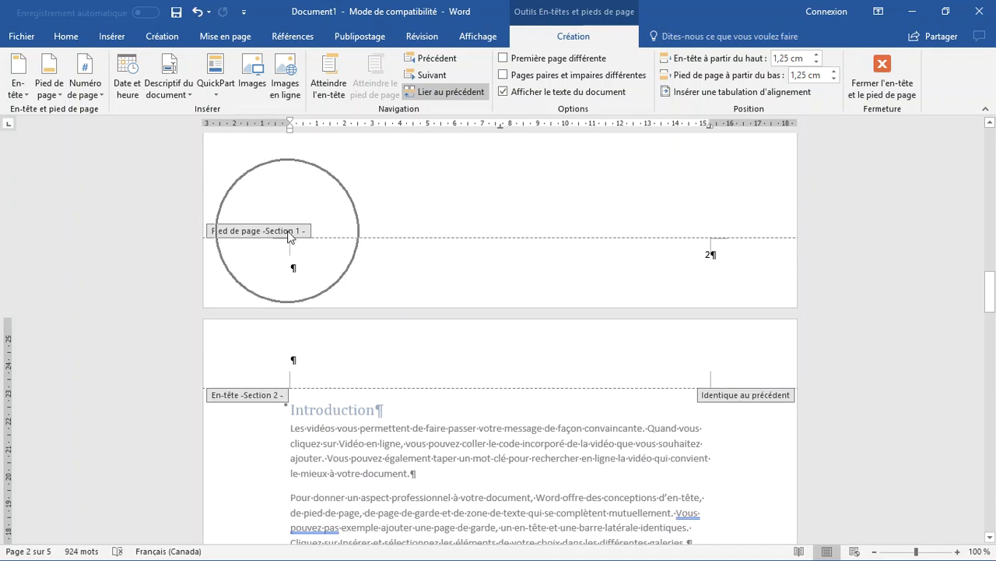
scroll(426, 407, down, 6)
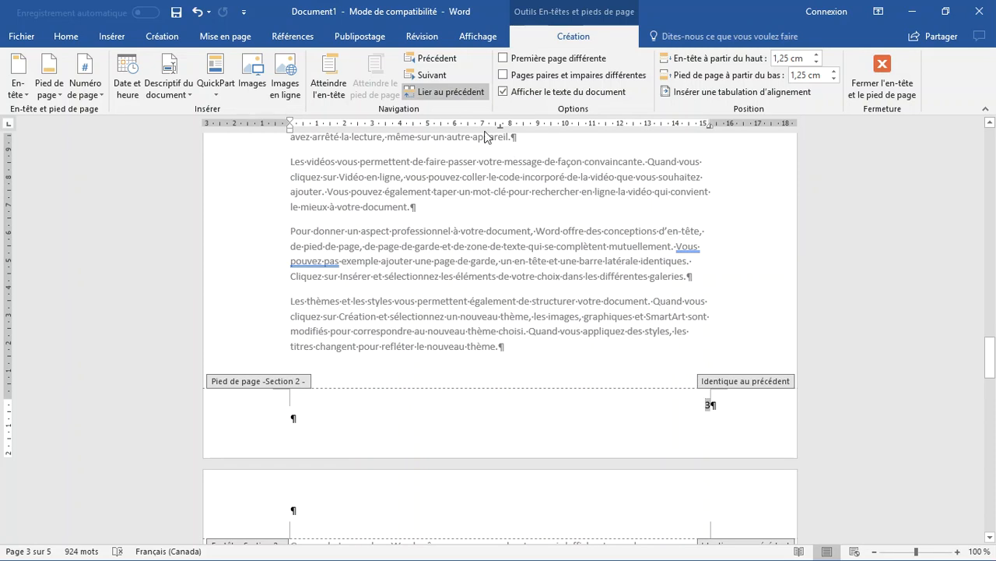
click(451, 93)
Step: Set the page numbering of section 2 to start from 1 instead of continuing from the previous section
scroll(527, 240, up, 5)
scroll(527, 239, up, 5)
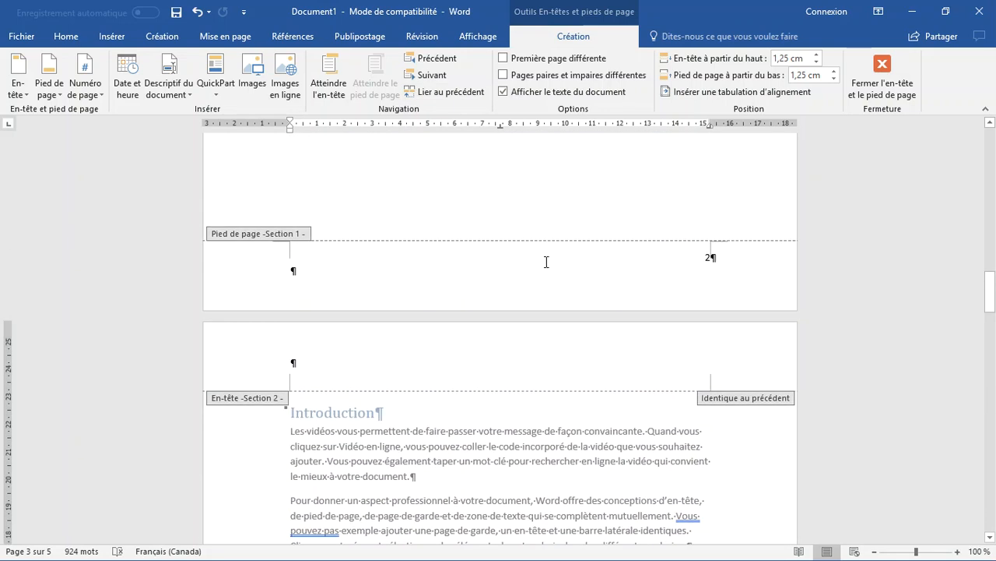
click(558, 269)
scroll(645, 282, down, 10)
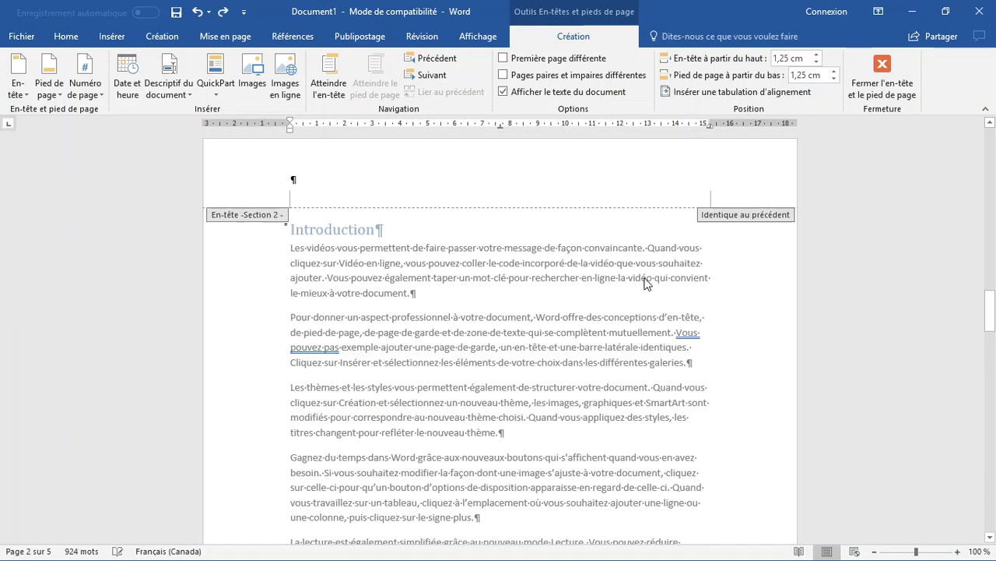
scroll(645, 289, down, 3)
click(676, 338)
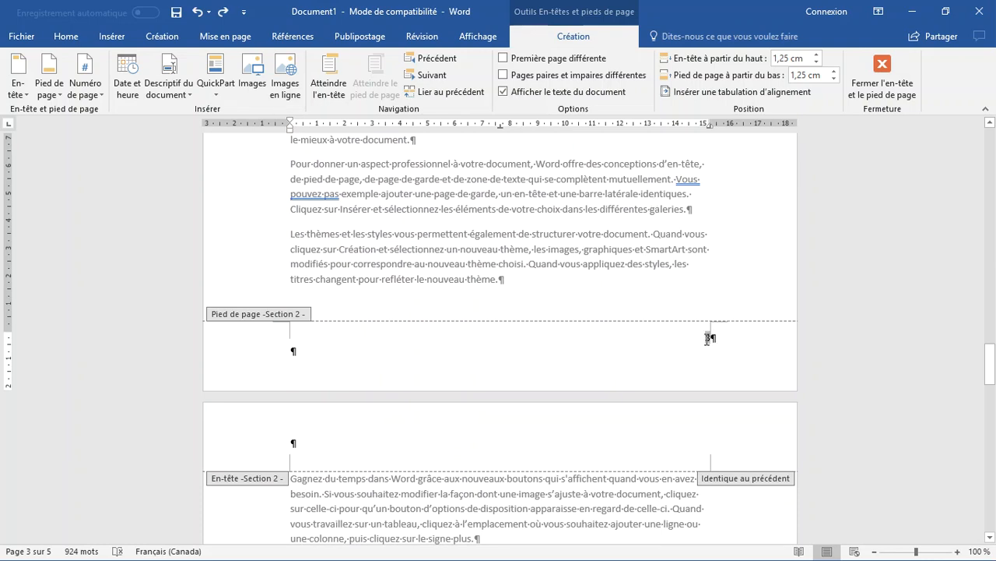
right_click(710, 337)
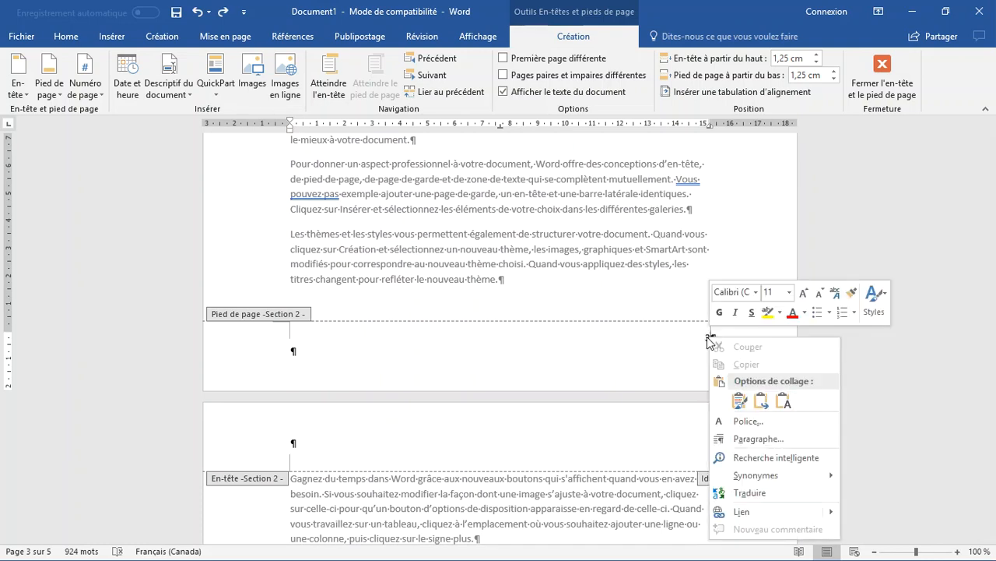
click(689, 340)
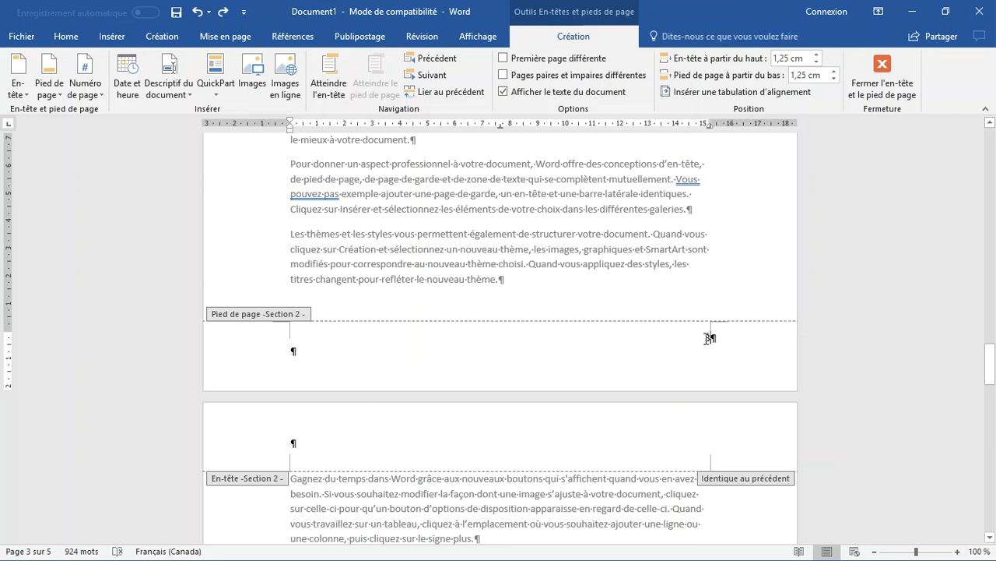
right_click(709, 337)
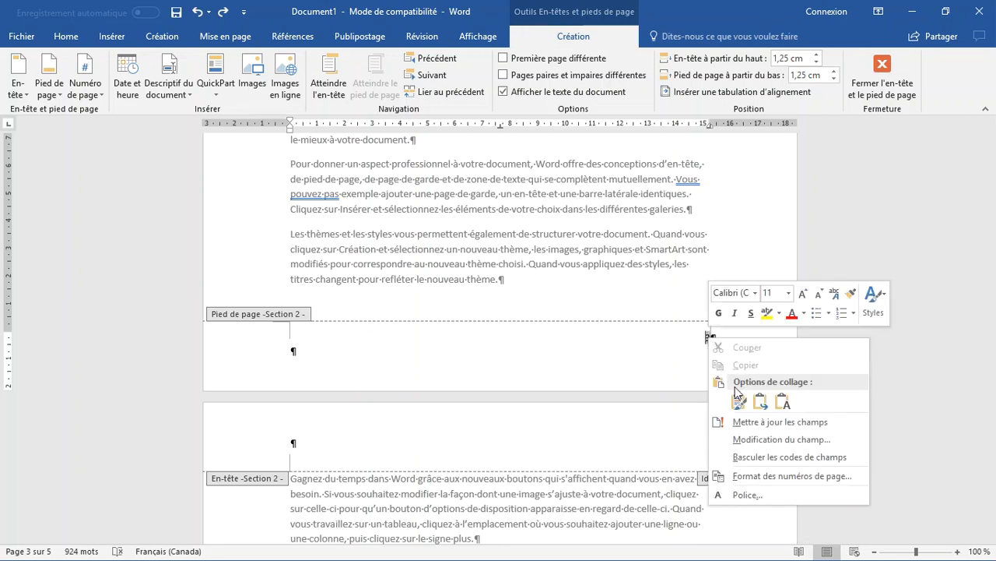
click(763, 477)
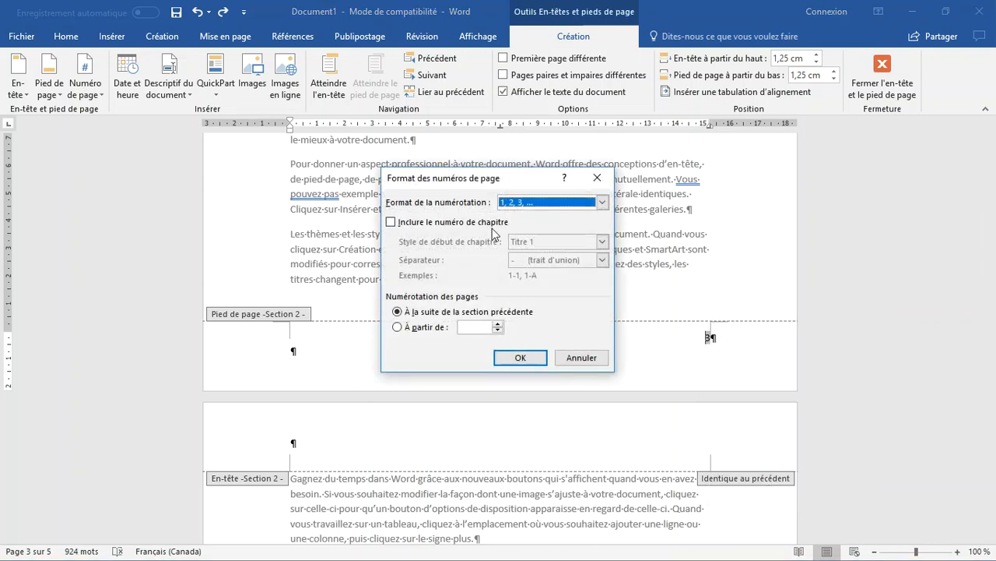
click(399, 327)
click(517, 358)
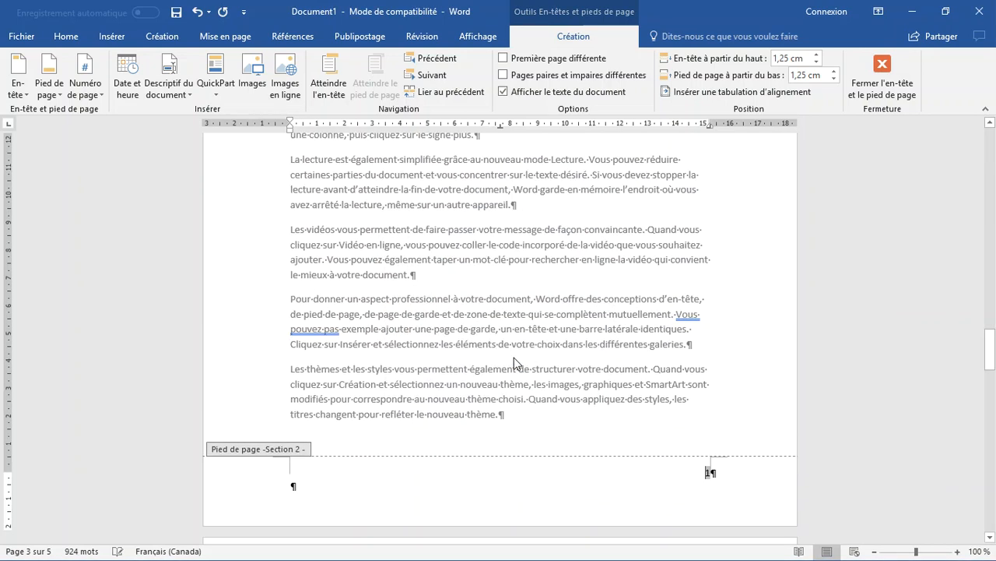
Step: Delete the page number from the section 1 footer on the table of contents page
scroll(555, 328, down, 15)
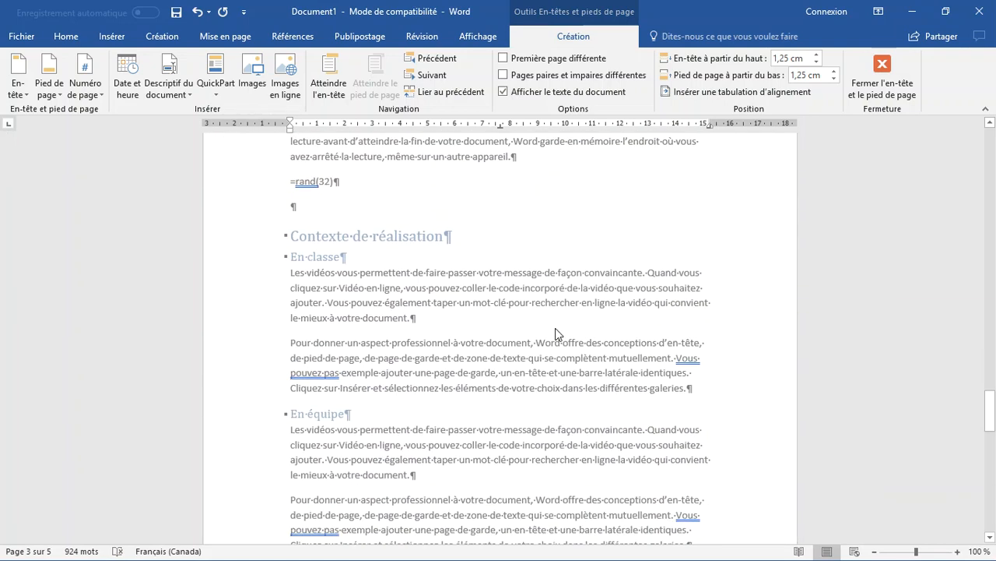
scroll(555, 328, down, 10)
scroll(556, 328, up, 13)
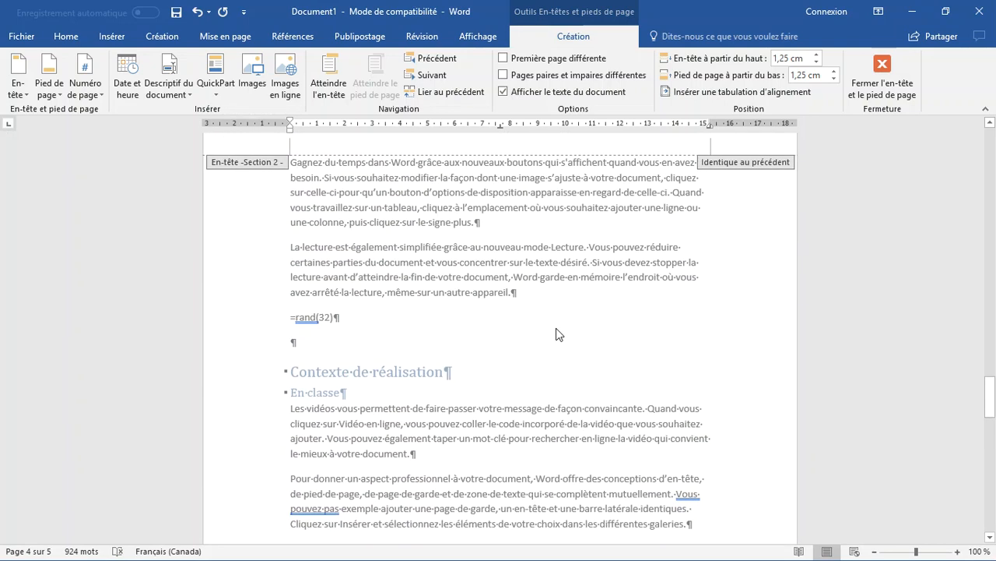
scroll(556, 328, up, 15)
scroll(556, 328, up, 10)
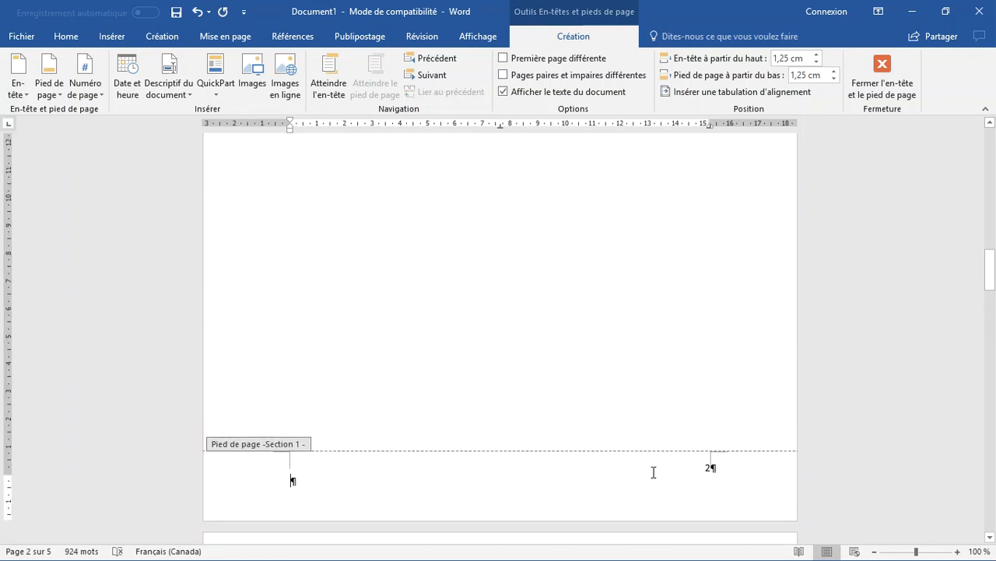
click(668, 464)
key(BackSpace)
key(BackSpace)
Step: Examine the footers of the cover, table of contents and Introduction pages, along with the different-first-page and link-to-previous options
scroll(692, 433, up, 10)
scroll(685, 389, up, 2)
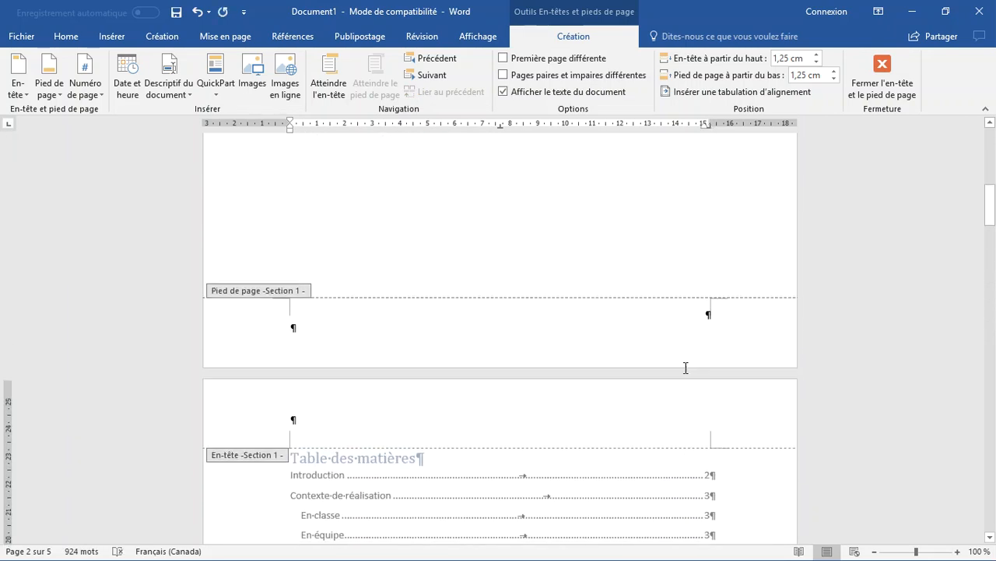
click(689, 318)
scroll(584, 356, down, 11)
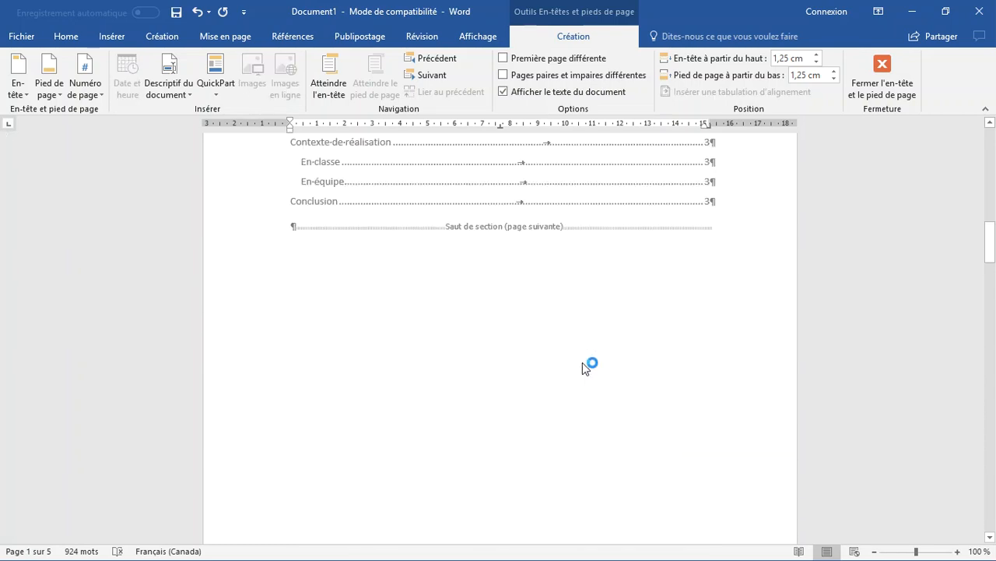
scroll(582, 369, down, 1)
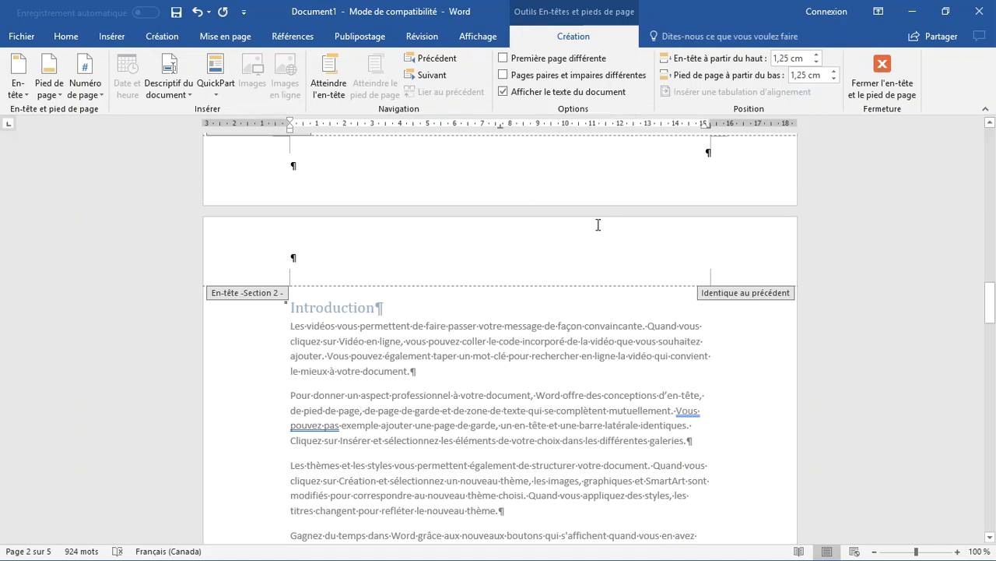
scroll(596, 218, up, 3)
scroll(596, 234, down, 6)
scroll(594, 233, up, 7)
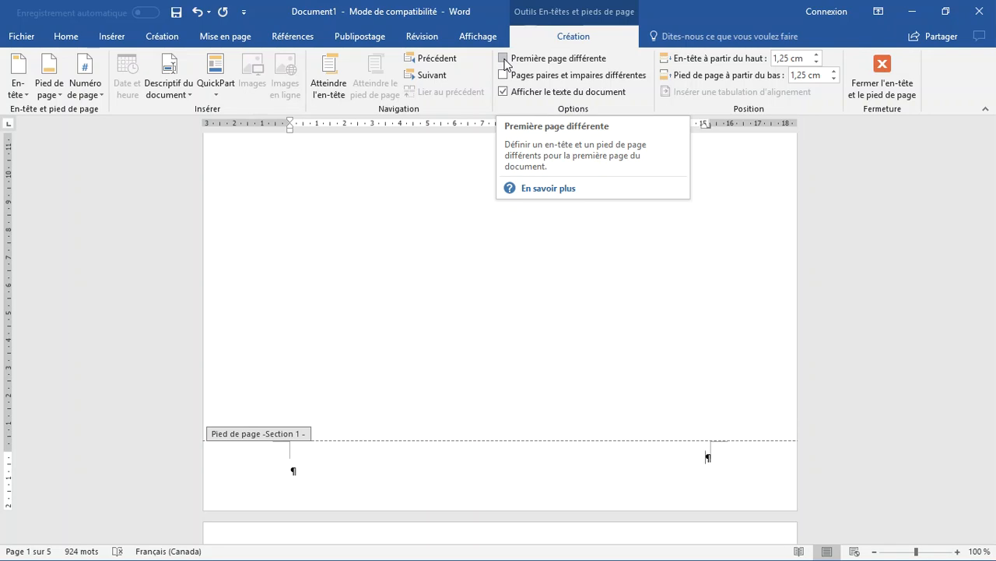
scroll(568, 147, down, 15)
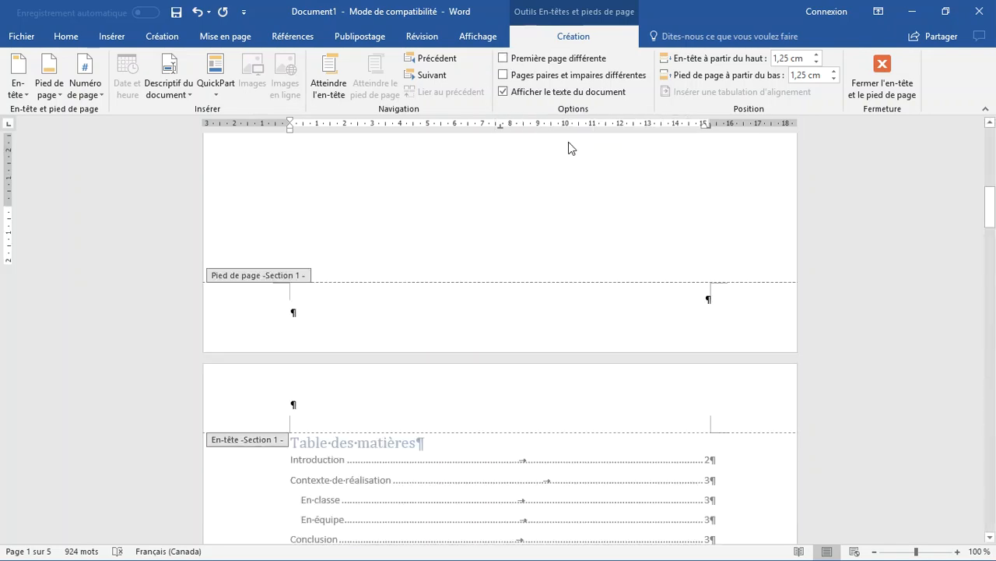
scroll(625, 215, down, 3)
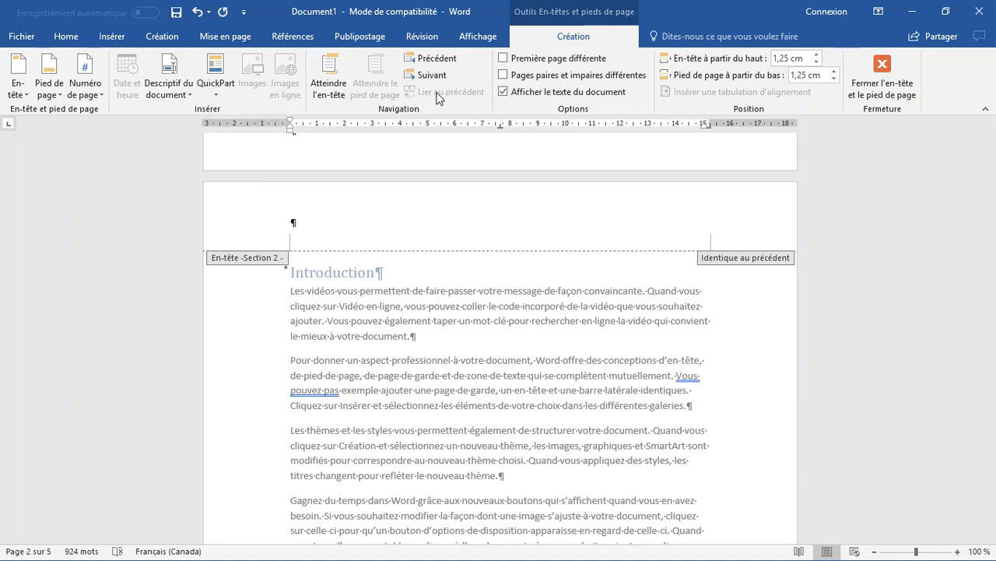
Step: Insert the built-in "Vide (3 colonnes)" header in the section 2 header on the Introduction page
click(490, 209)
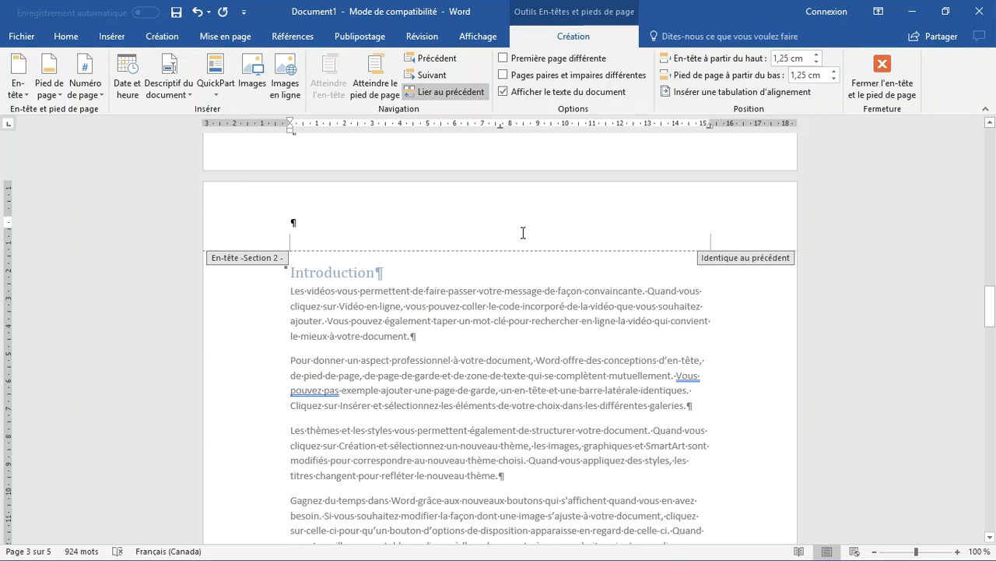
click(111, 35)
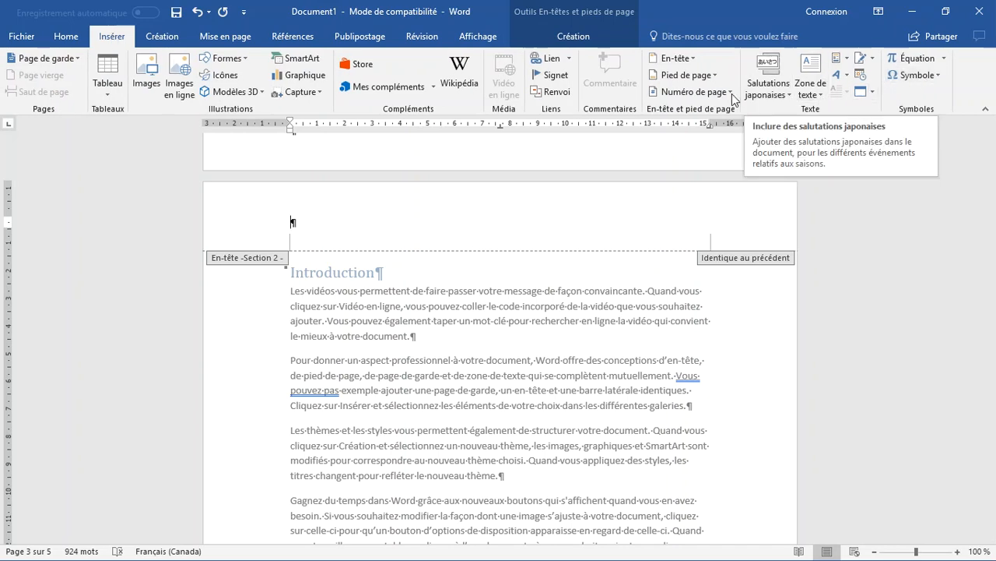
click(696, 60)
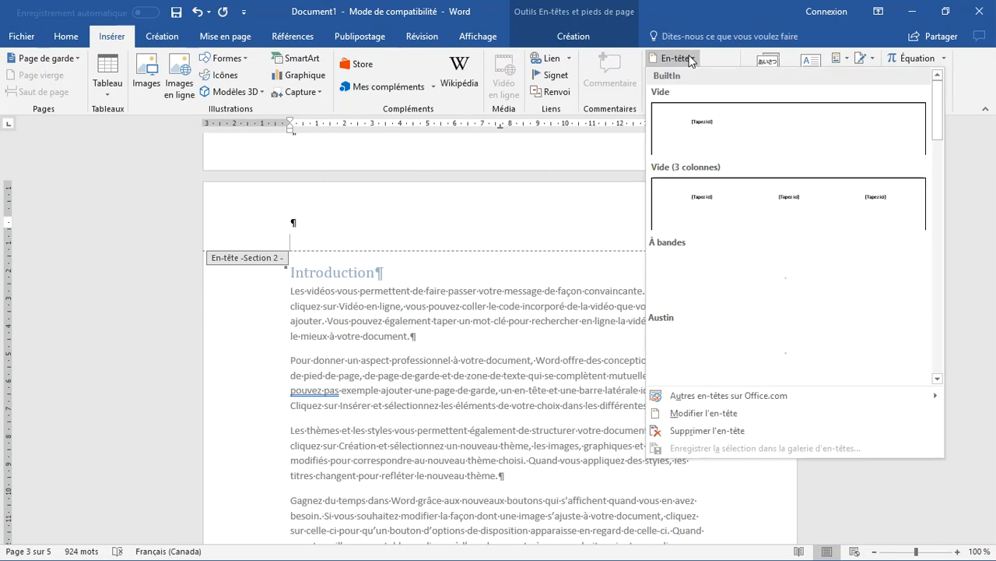
click(779, 203)
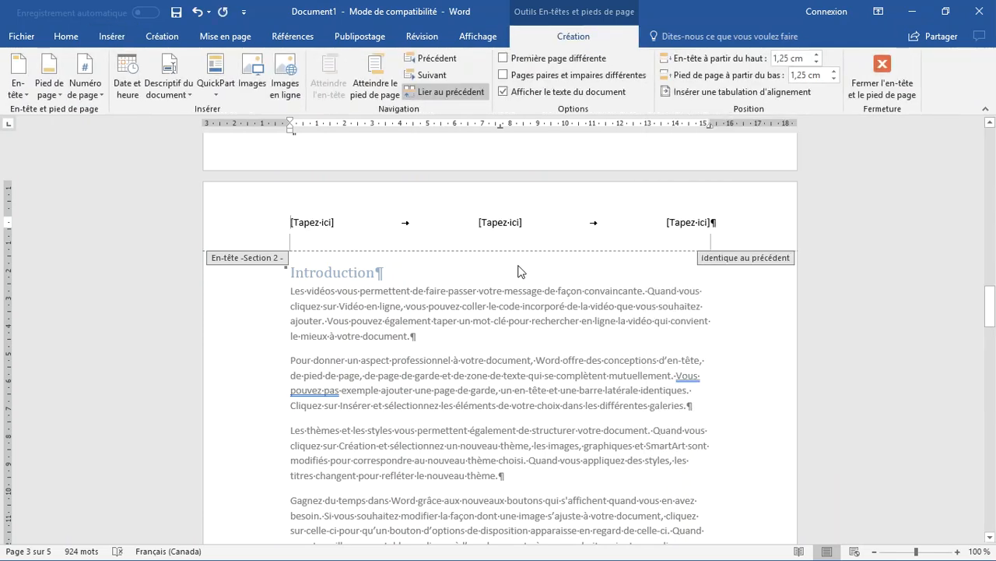
Step: Examine the headers and footers of sections 1 and 2 across the pages, comparing their link to the previous section
scroll(534, 268, up, 15)
scroll(519, 268, up, 15)
scroll(520, 271, down, 2)
scroll(521, 271, down, 20)
scroll(522, 270, up, 5)
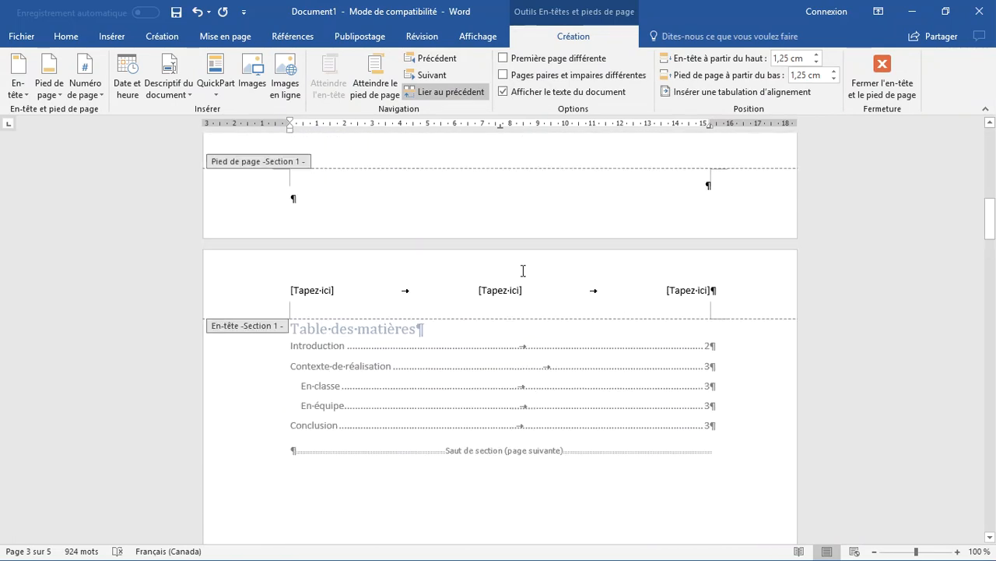
scroll(537, 296, down, 15)
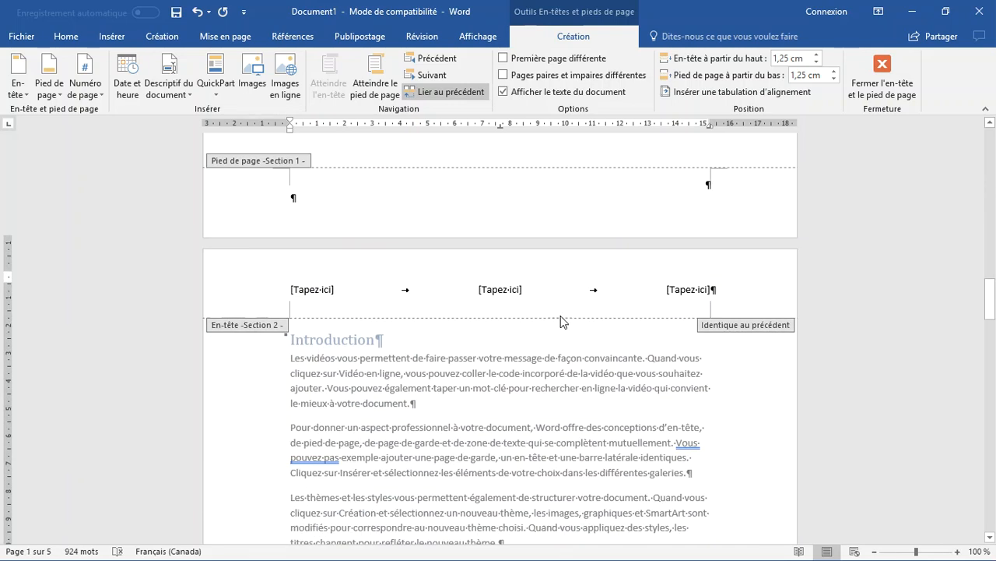
scroll(559, 318, down, 1)
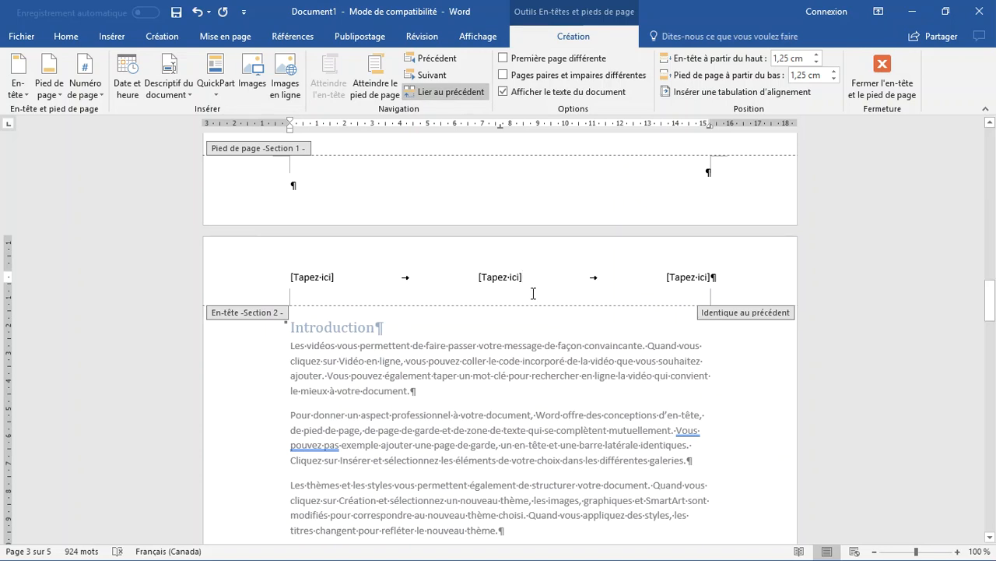
scroll(538, 288, down, 20)
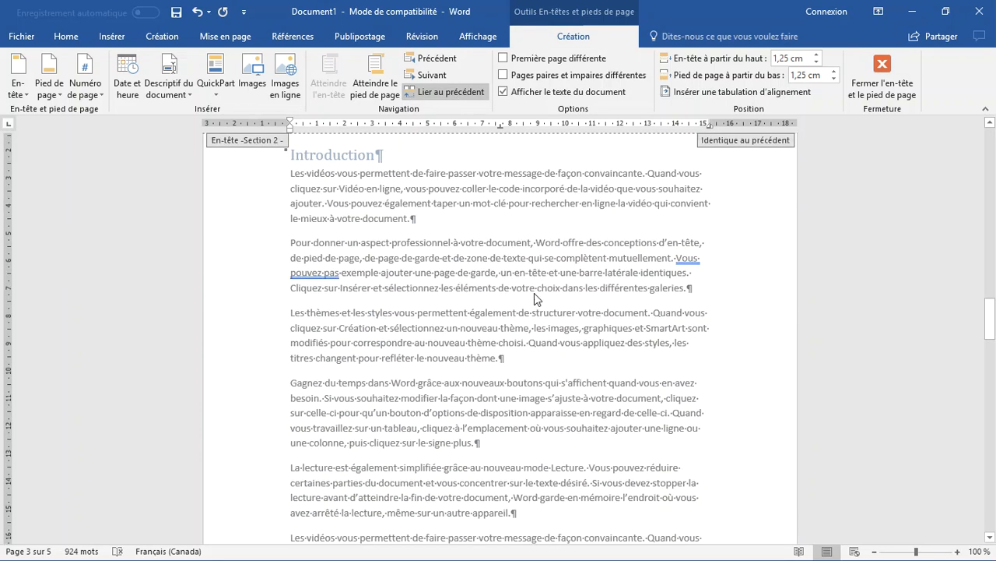
click(502, 214)
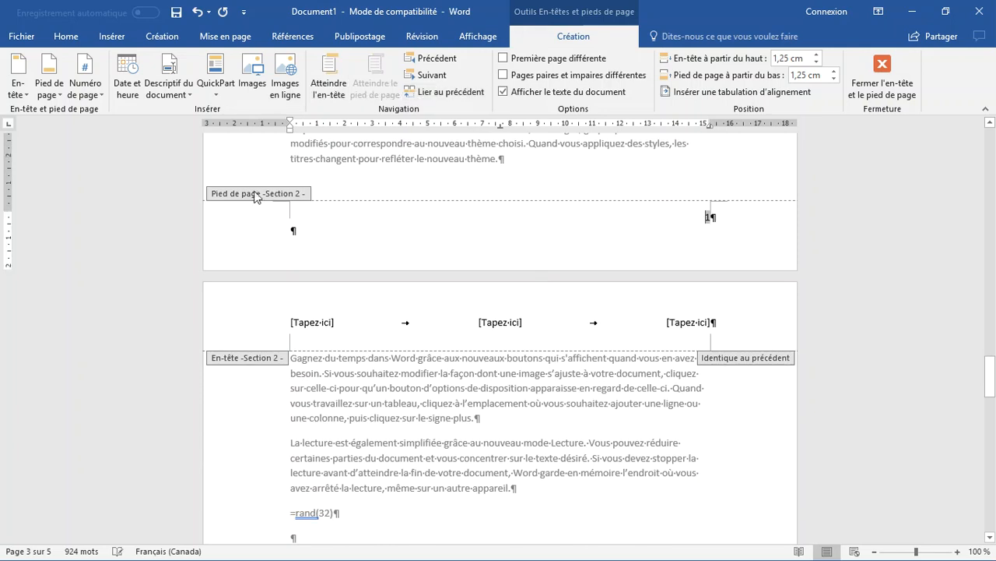
scroll(594, 320, down, 15)
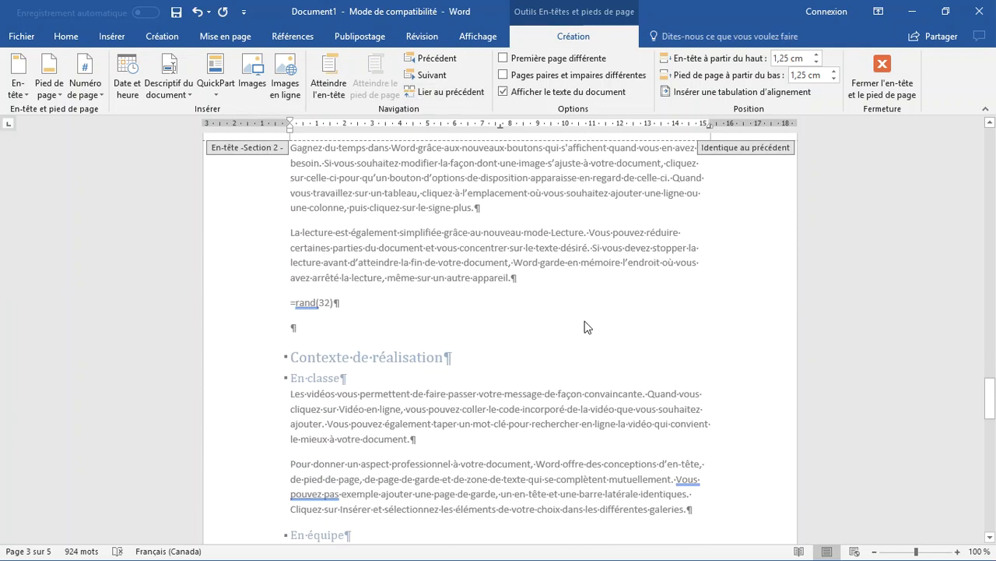
scroll(585, 321, up, 15)
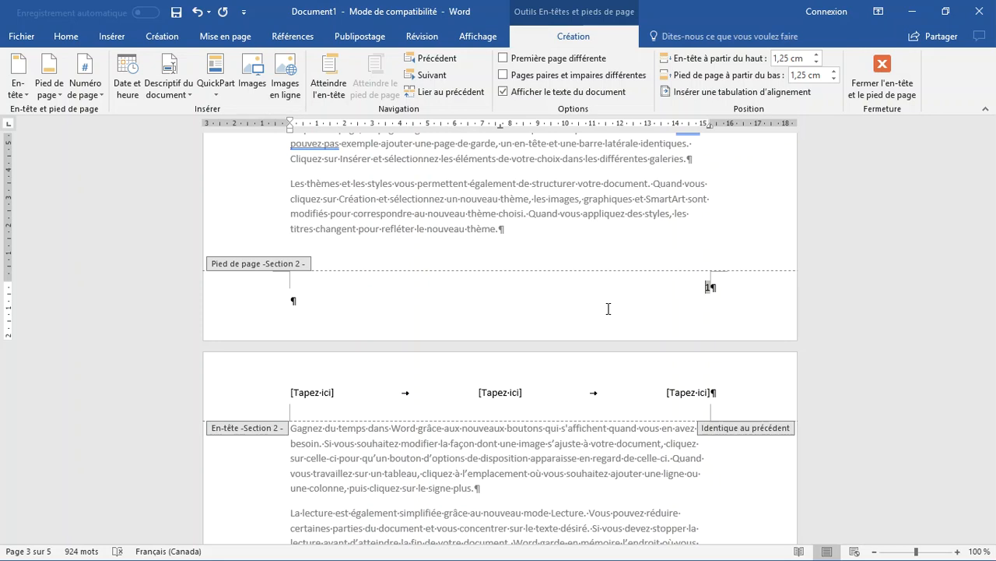
Step: Leave header and footer editing and update only the page numbers in the table of contents
scroll(656, 250, up, 15)
scroll(657, 251, up, 10)
double_click(547, 272)
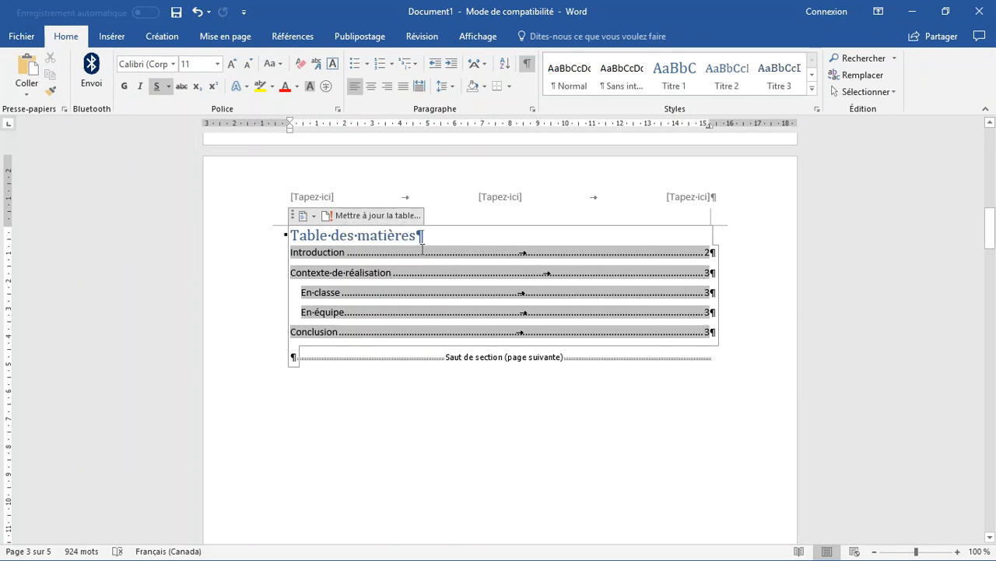
click(358, 217)
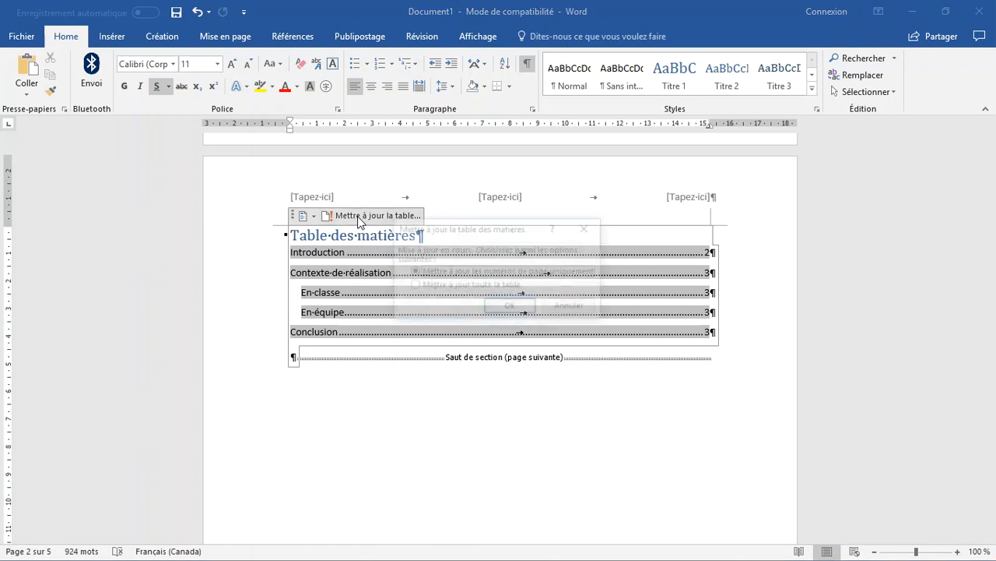
click(511, 308)
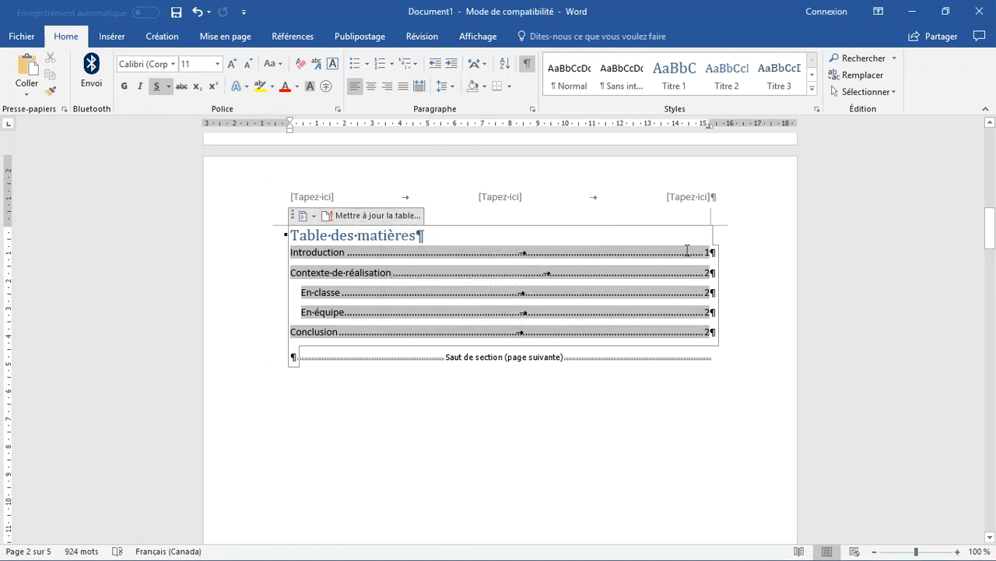
click(566, 419)
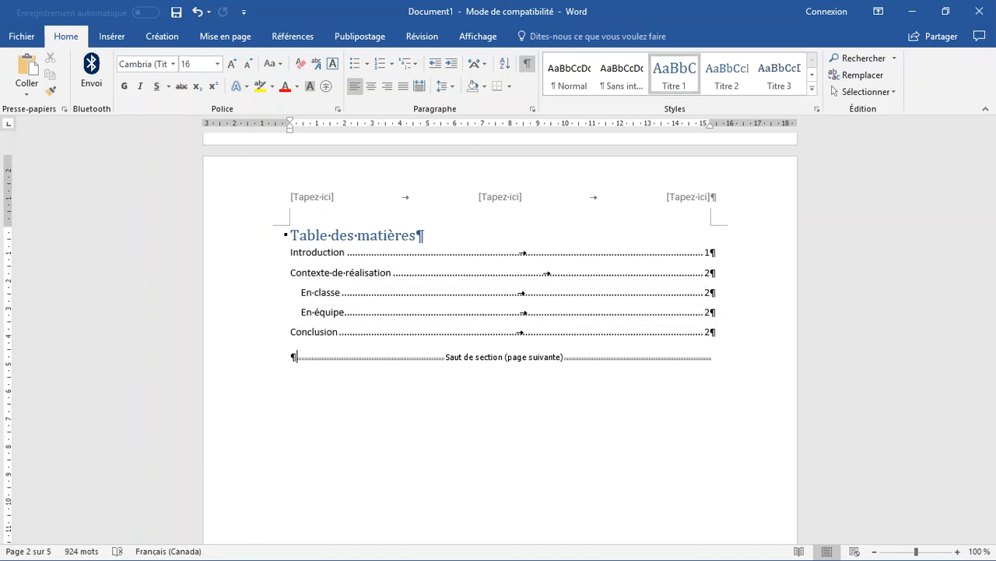